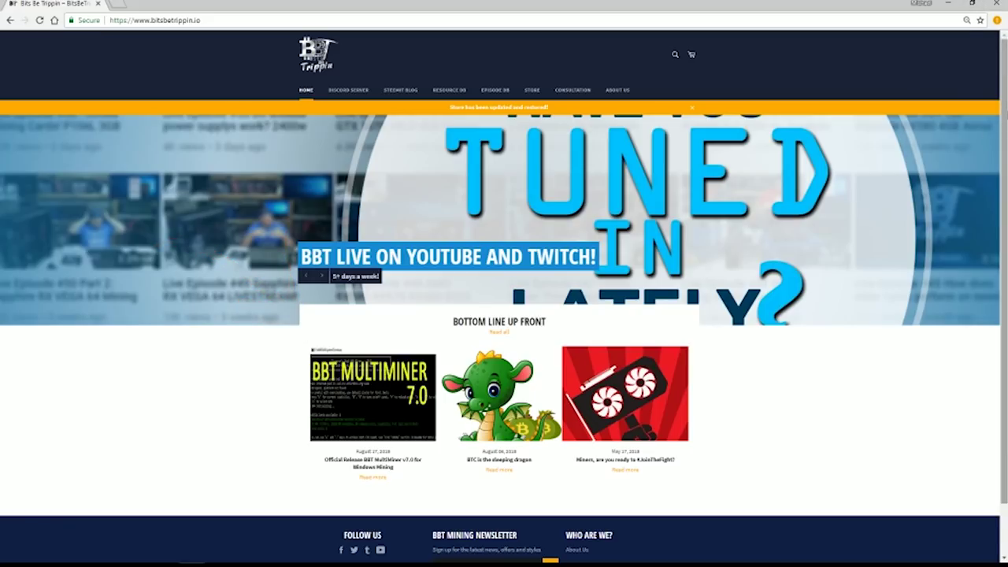
Open the Official Release BBT MultiMiner v7.0 blog post and select its GitHub release link.
{"action": "left_click", "coordinate": [386, 340]}
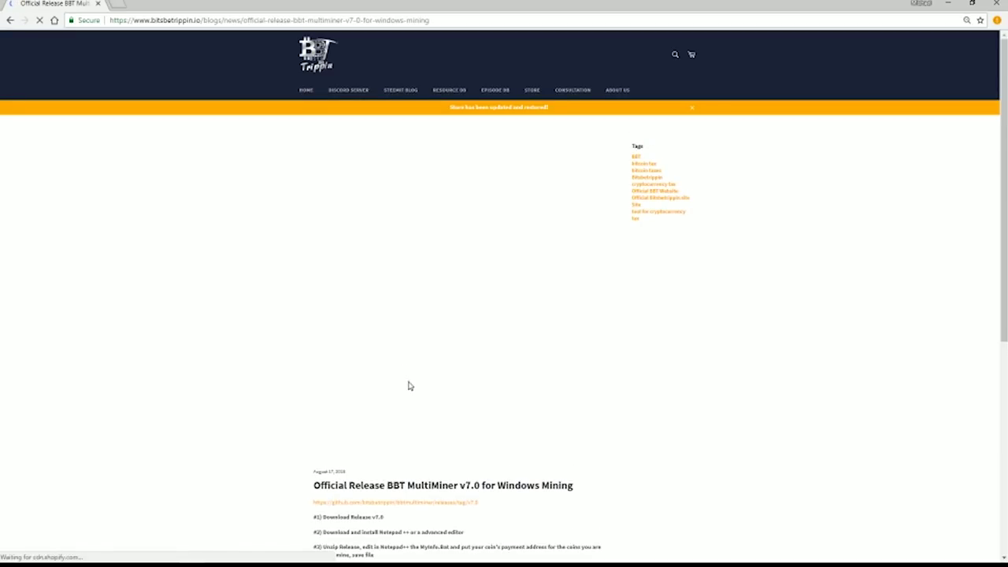
{"action": "left_click", "coordinate": [408, 508]}
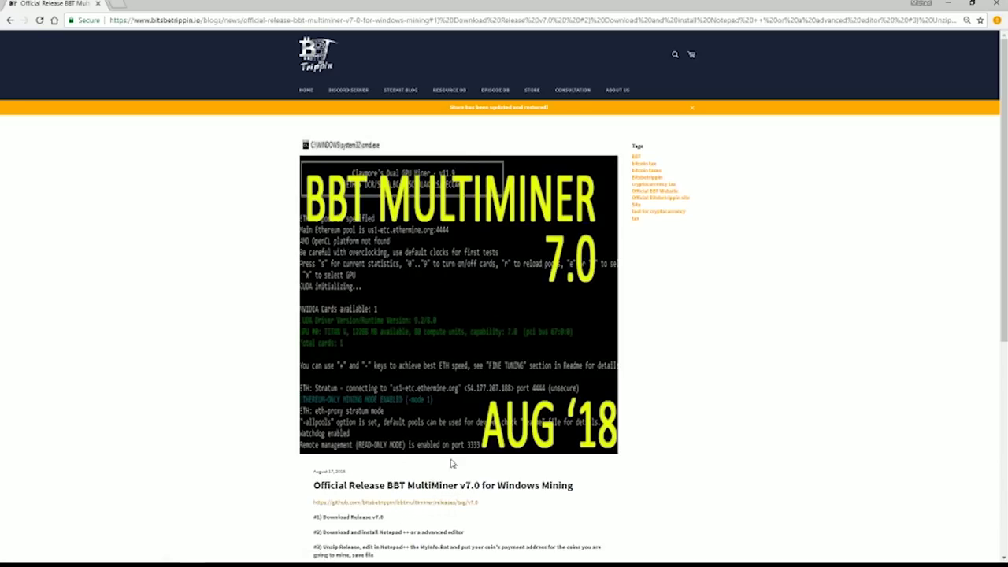
{"action": "left_click_drag", "start_coordinate": [482, 504], "coordinate": [313, 502]}
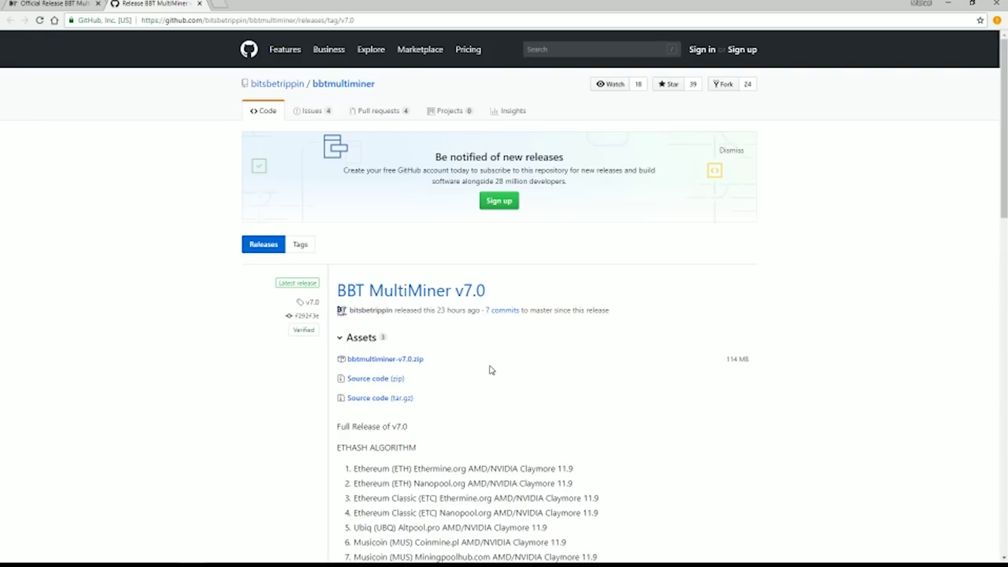
Download bbtmultiminer-v7.0.zip from the GitHub release and restore the Chrome window to a smaller size.
{"action": "left_click", "coordinate": [416, 361]}
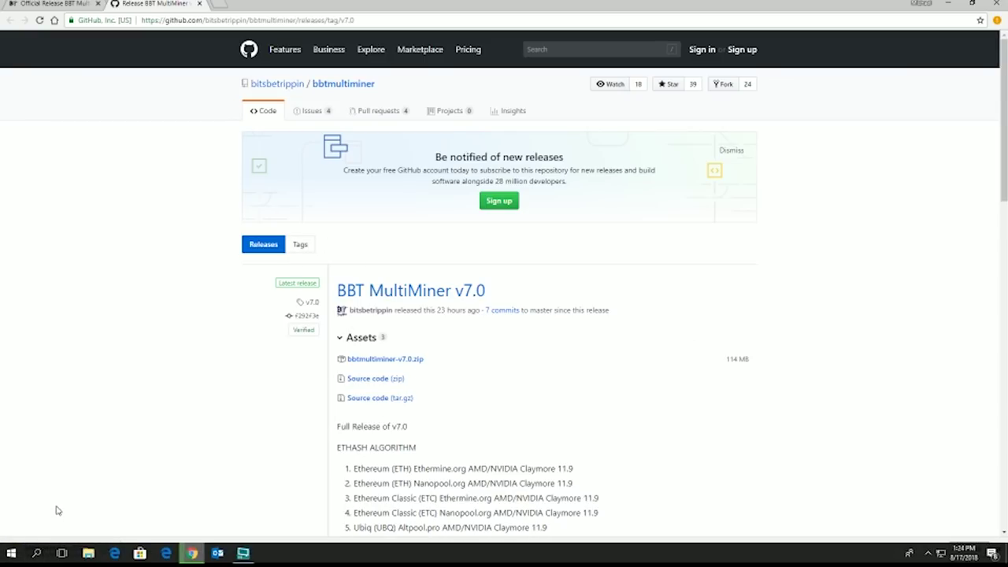
{"action": "key", "text": "super+Down"}
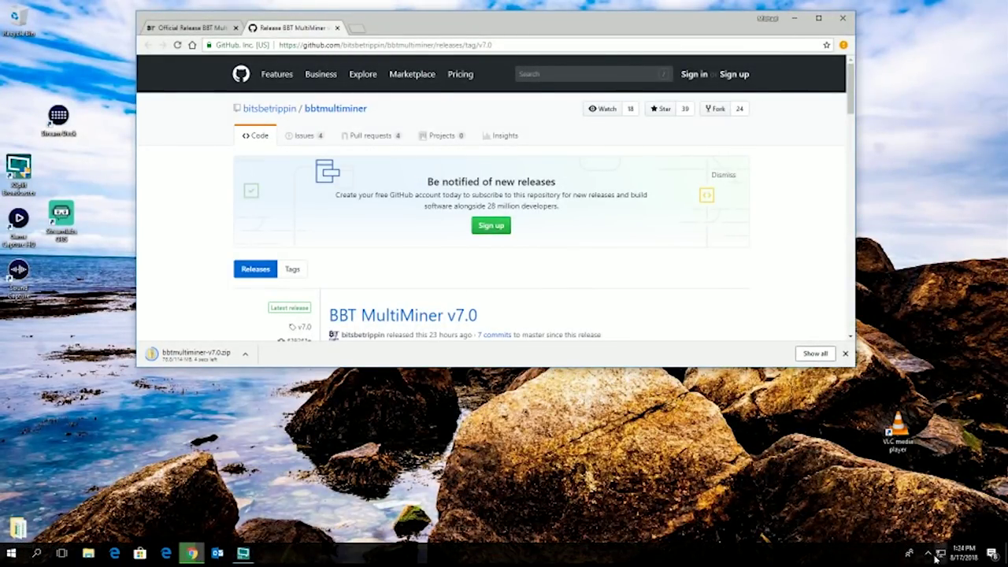
Open Windows Defender Security Center's Virus & threat protection settings and show the exclusions list.
{"action": "left_click", "coordinate": [927, 554]}
{"action": "left_click", "coordinate": [927, 533]}
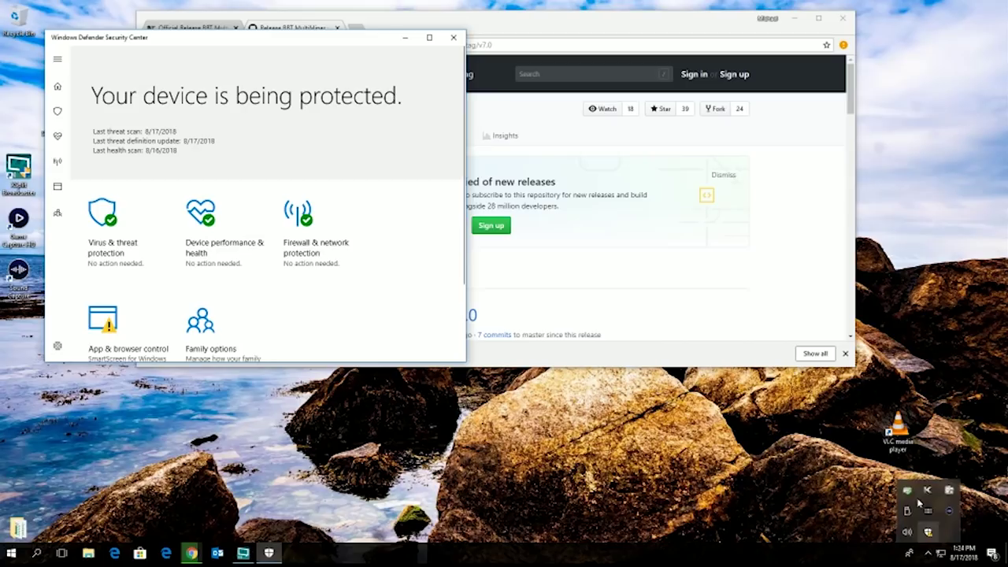
{"action": "left_click", "coordinate": [102, 245]}
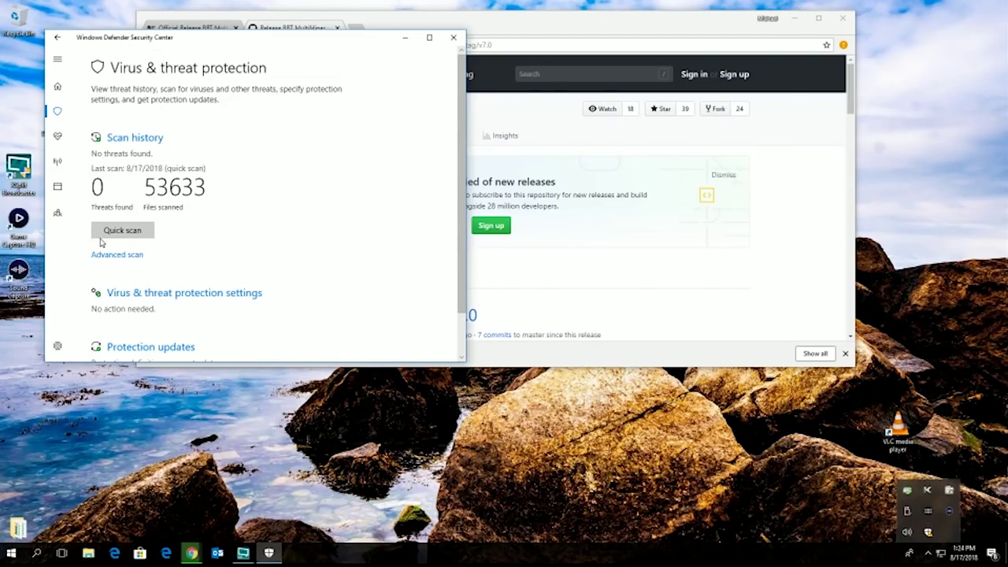
{"action": "scroll", "coordinate": [389, 146], "scroll_direction": "down", "scroll_amount": 1}
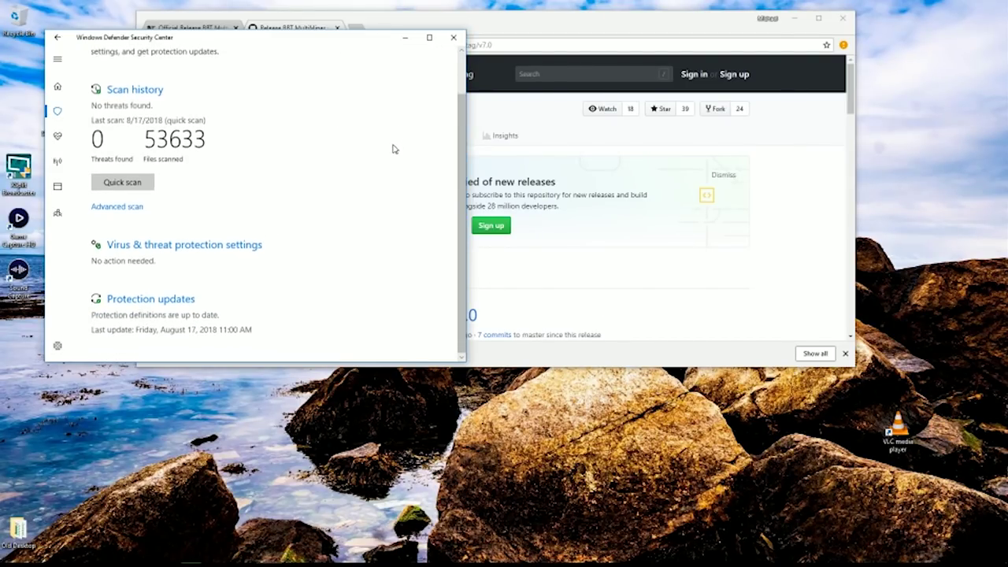
{"action": "left_click", "coordinate": [184, 248]}
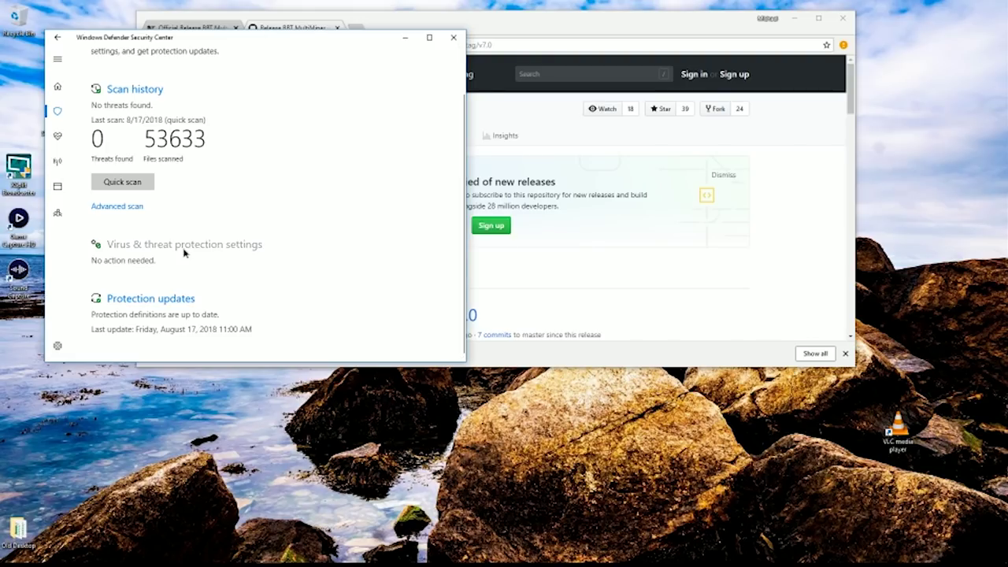
{"action": "scroll", "coordinate": [215, 245], "scroll_direction": "down", "scroll_amount": 10}
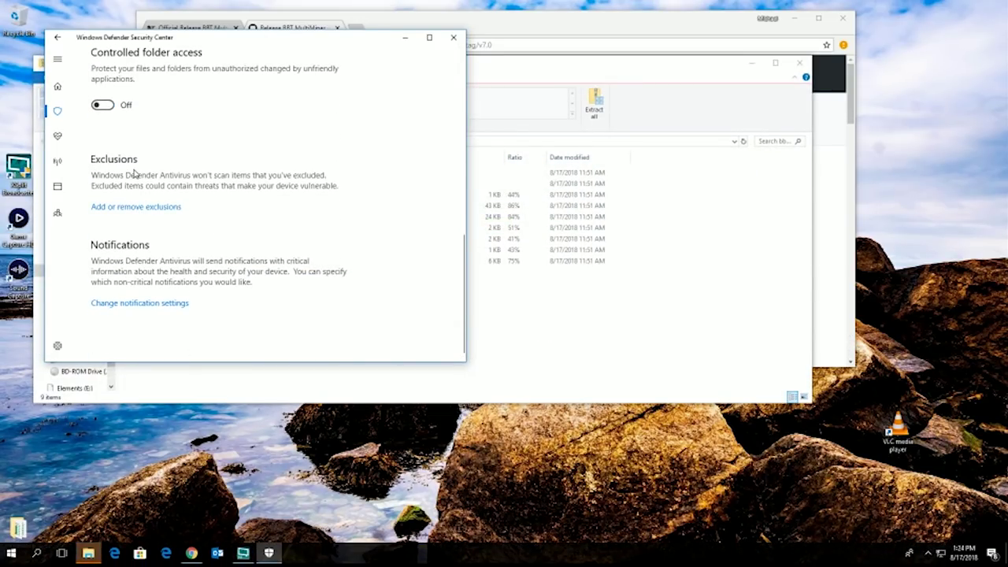
{"action": "left_click", "coordinate": [140, 207]}
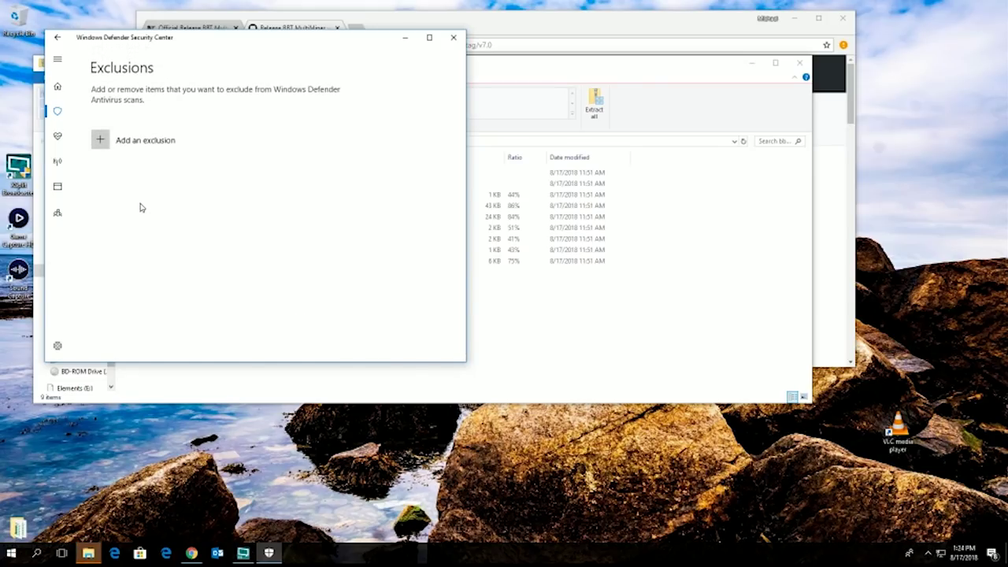
Create a Miner folder in Downloads and add it as a folder exclusion.
{"action": "left_click", "coordinate": [142, 143]}
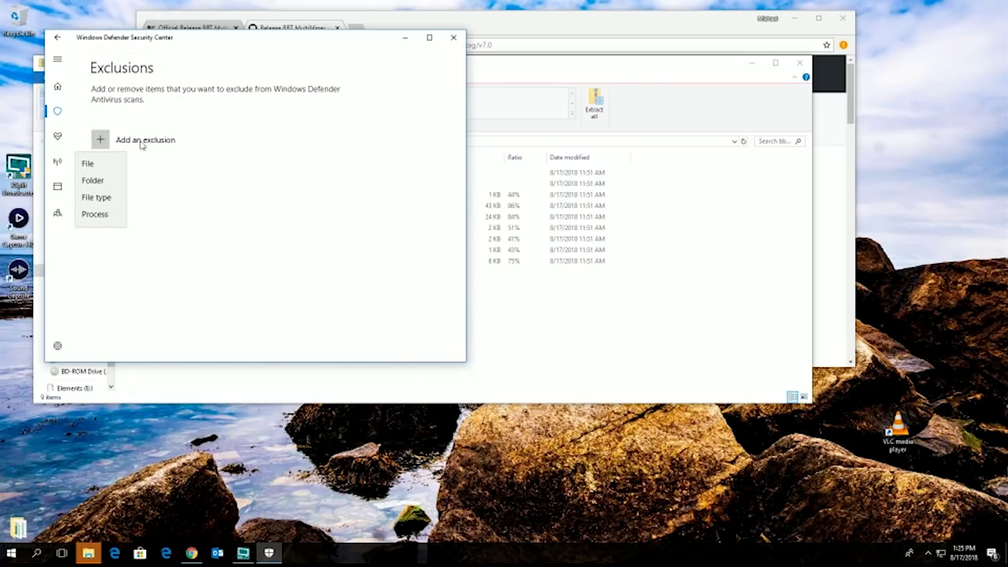
{"action": "left_click", "coordinate": [98, 183]}
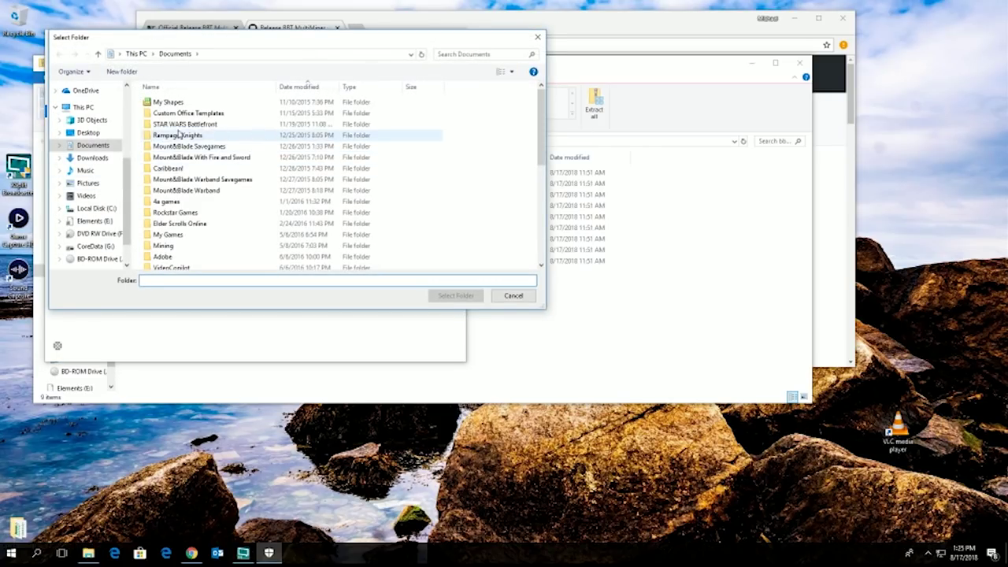
{"action": "left_click", "coordinate": [92, 156]}
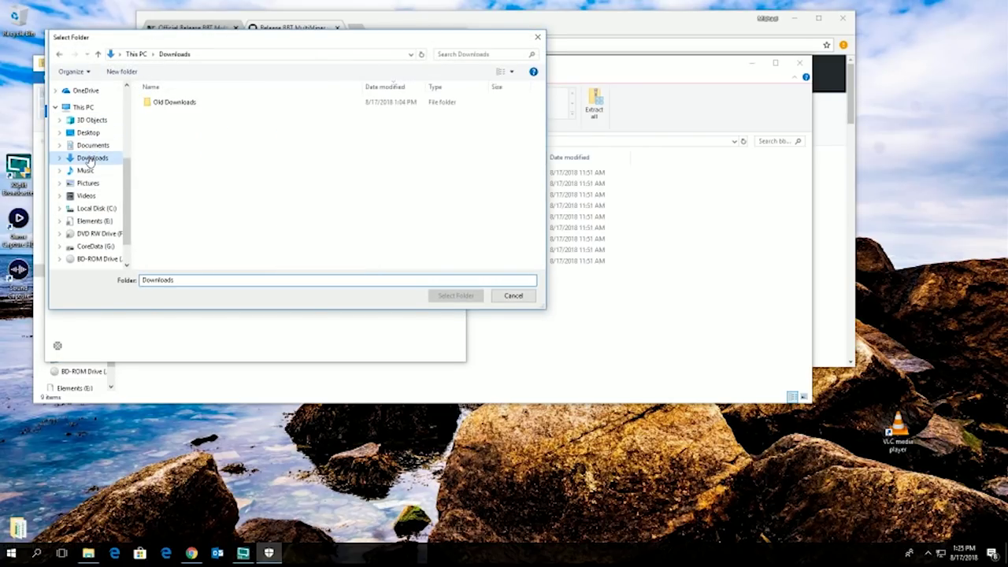
{"action": "right_click", "coordinate": [211, 150]}
{"action": "mouse_move", "coordinate": [296, 273]}
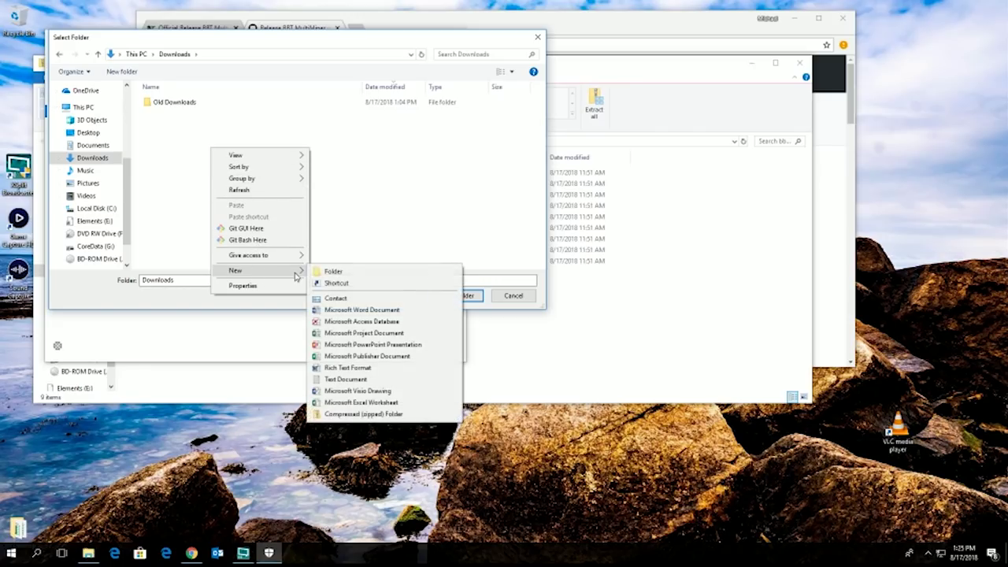
{"action": "left_click", "coordinate": [344, 273]}
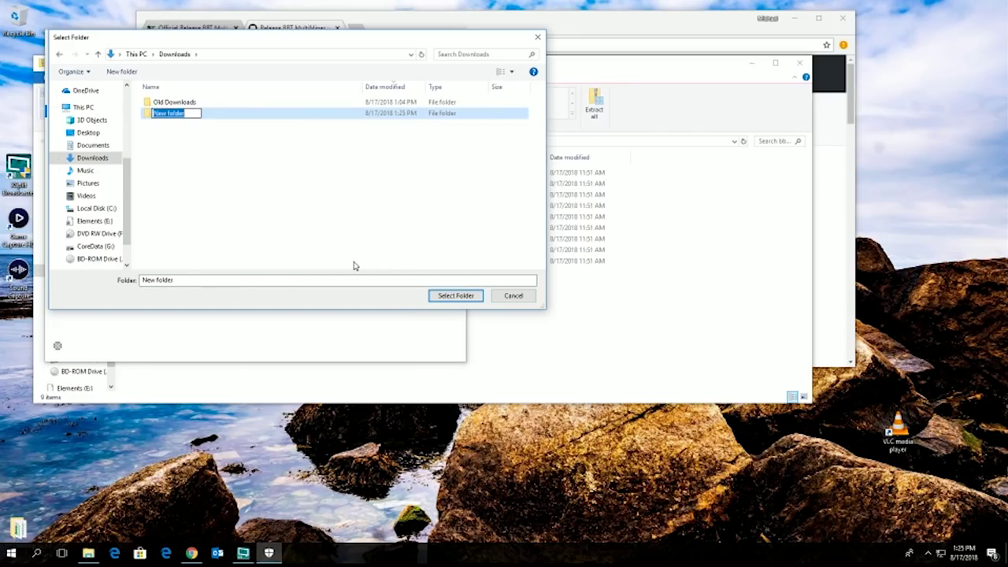
{"action": "type", "text": "Miner"}
{"action": "key", "text": "Return"}
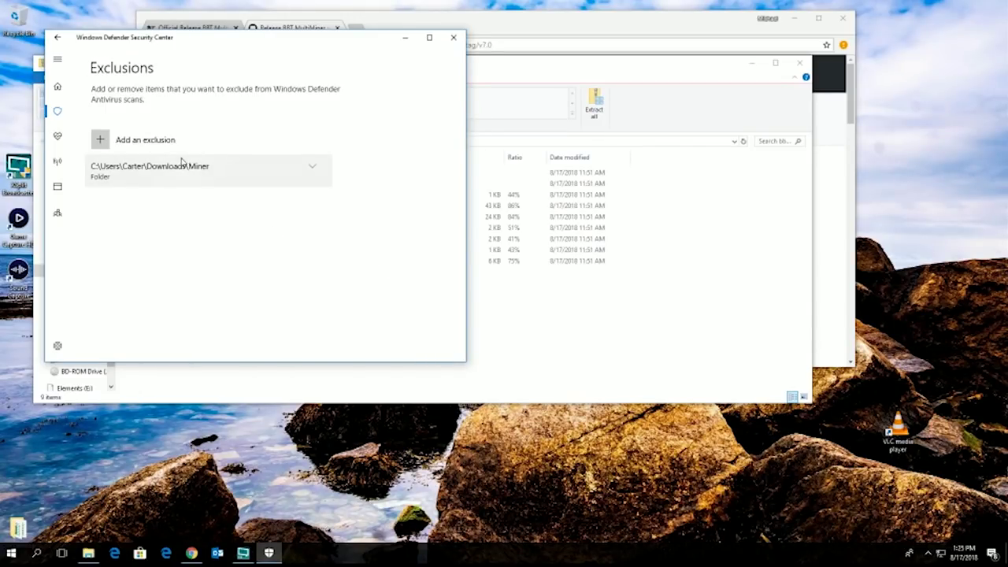
Close Defender and the zip window, then move bbtmultiminer-v7.0.zip into Downloads\Miner.
{"action": "left_click", "coordinate": [453, 37]}
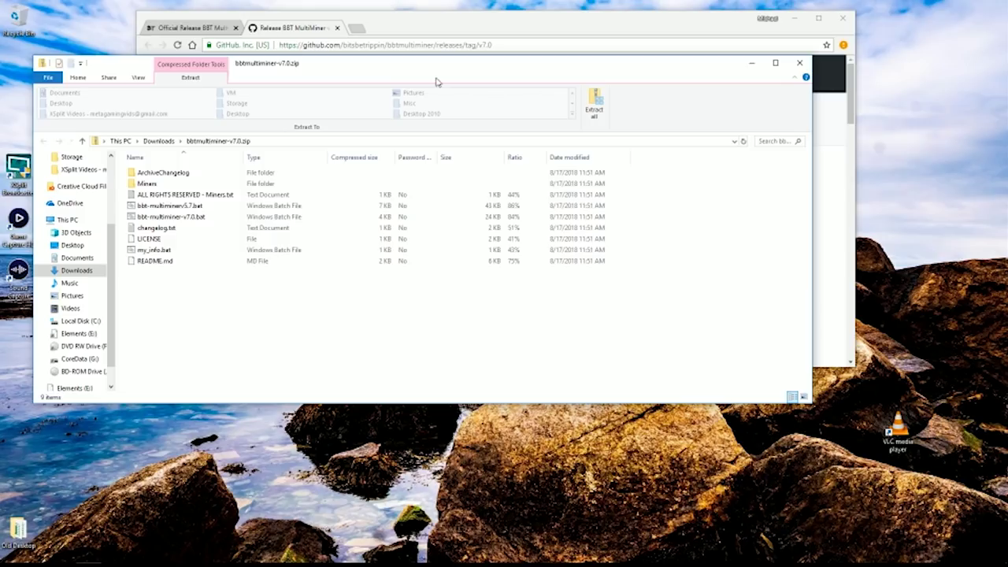
{"action": "left_click", "coordinate": [801, 63]}
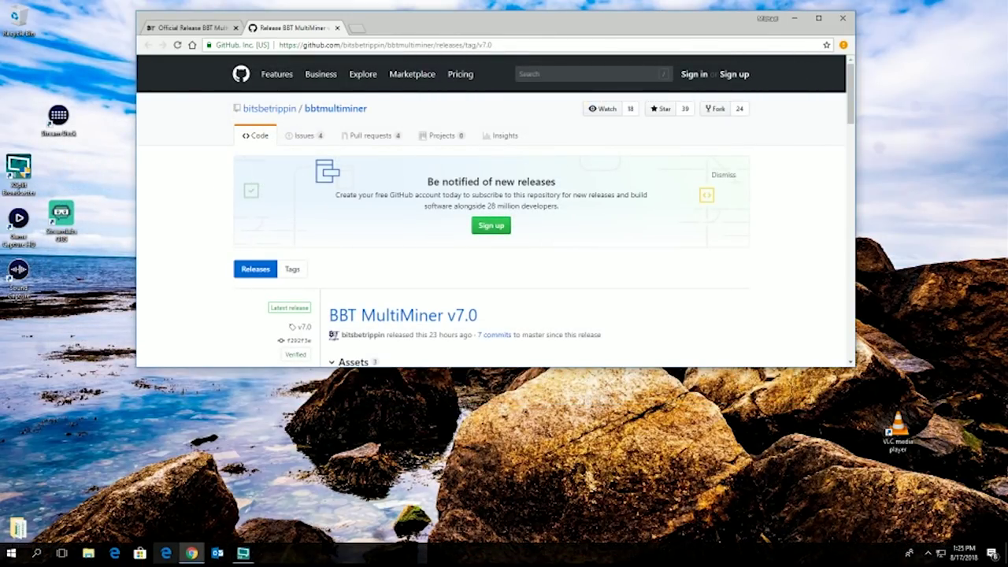
{"action": "left_click", "coordinate": [93, 552]}
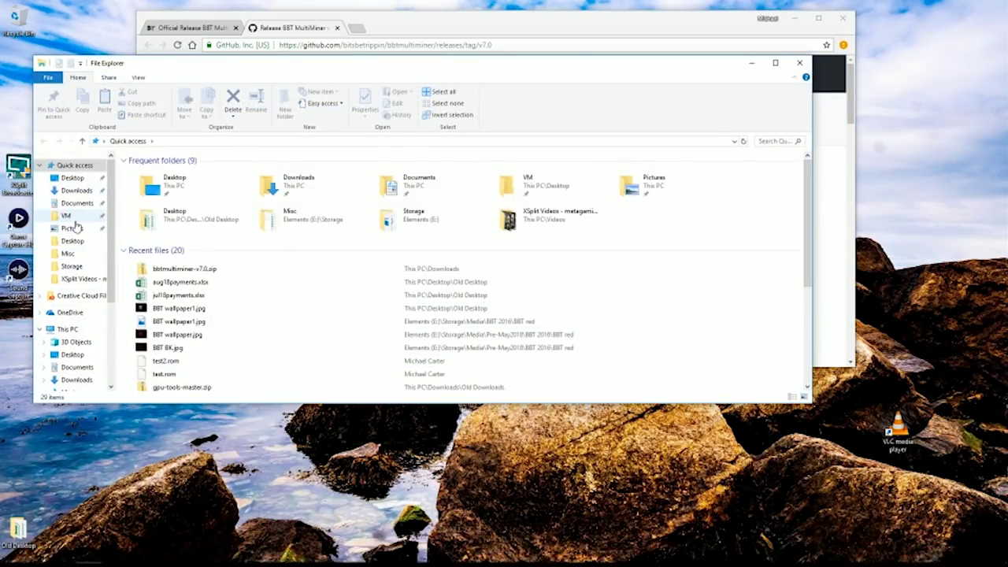
{"action": "left_click", "coordinate": [73, 192]}
{"action": "left_click_drag", "start_coordinate": [181, 196], "coordinate": [152, 185]}
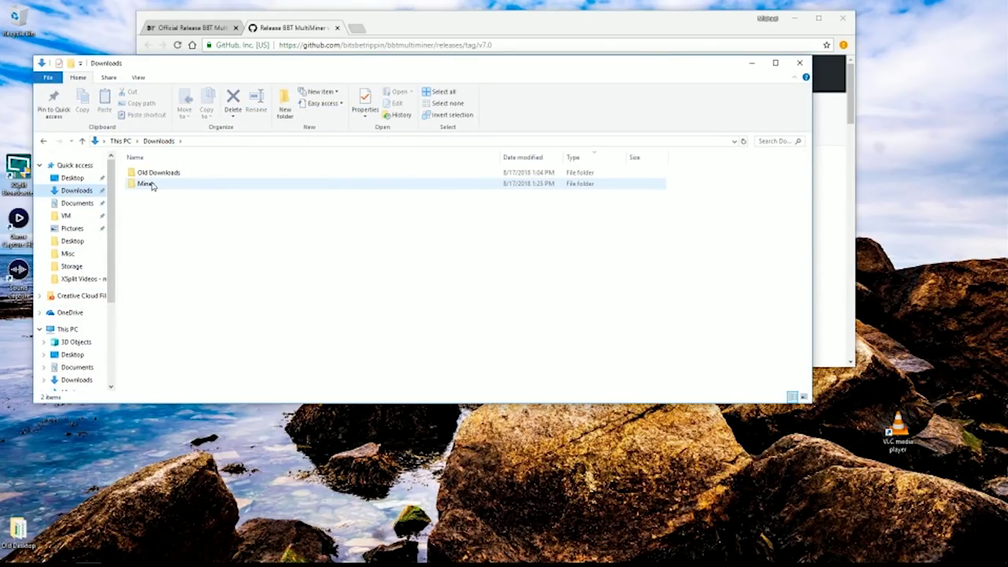
Extract all files from bbtmultiminer-v7.0.zip inside the Miner folder.
{"action": "double_click", "coordinate": [151, 185]}
{"action": "right_click", "coordinate": [186, 175]}
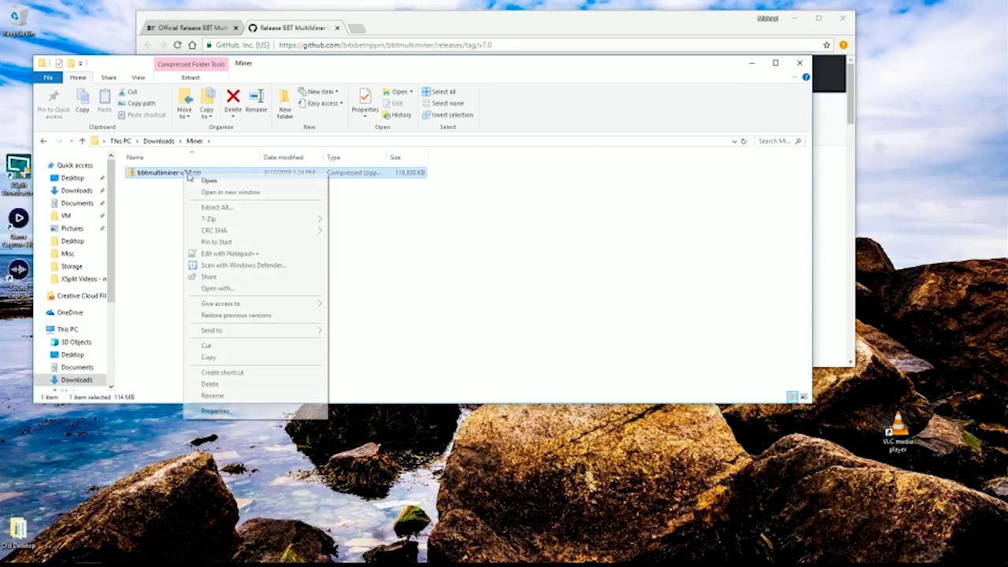
{"action": "left_click", "coordinate": [225, 207]}
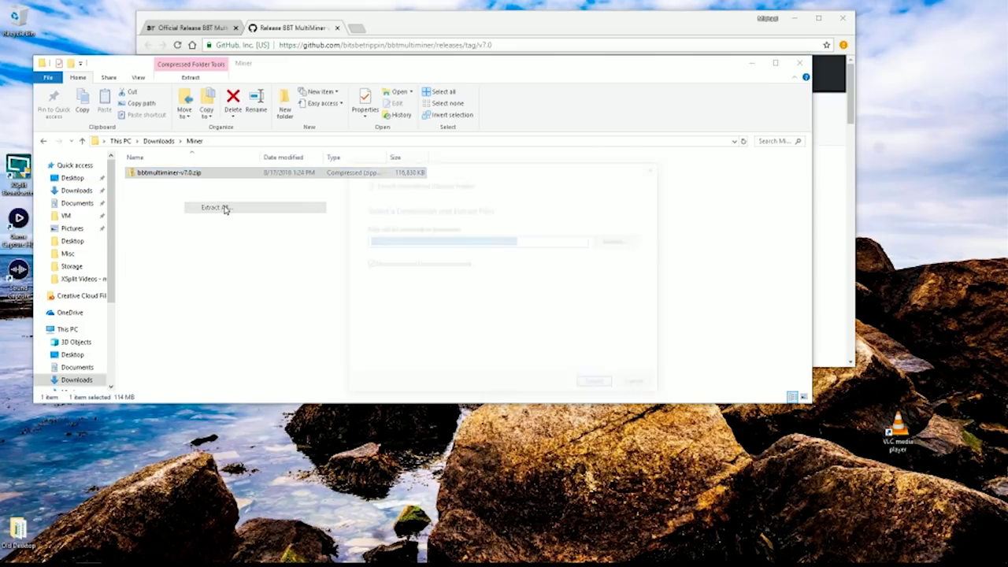
{"action": "left_click", "coordinate": [597, 387]}
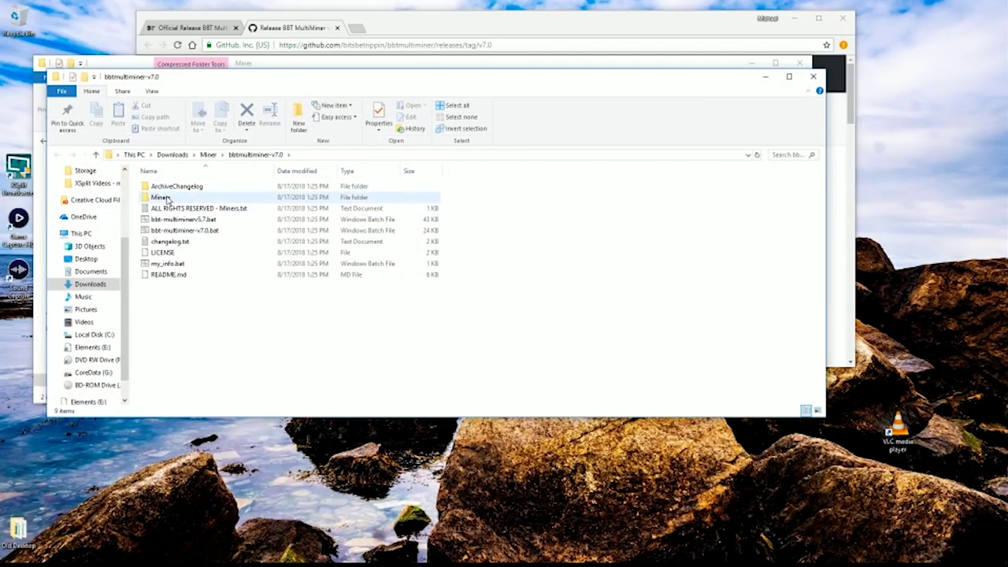
Check the Miners folder, close the old Miner window, and bring up my_info.bat's context menu.
{"action": "double_click", "coordinate": [161, 198]}
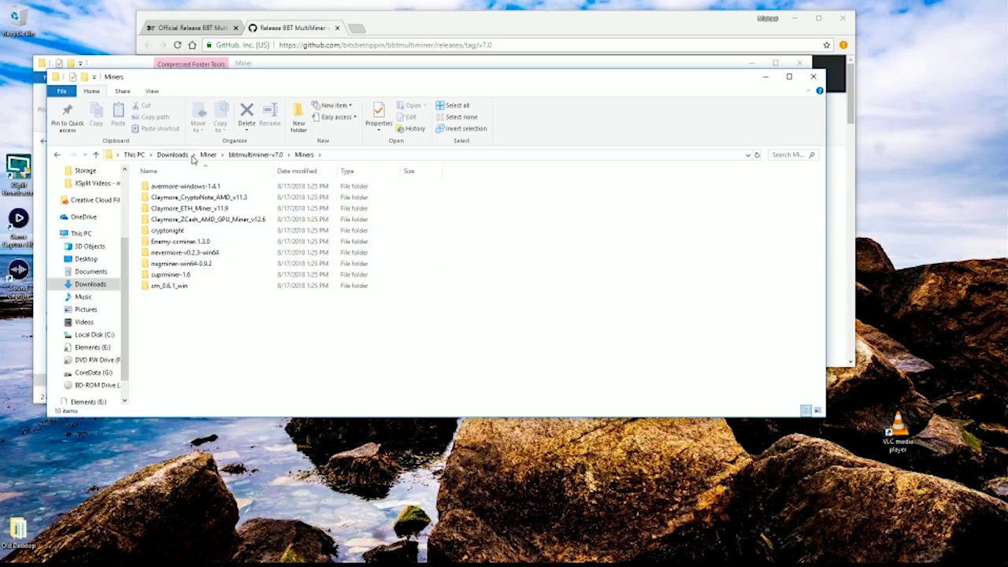
{"action": "left_click", "coordinate": [275, 154]}
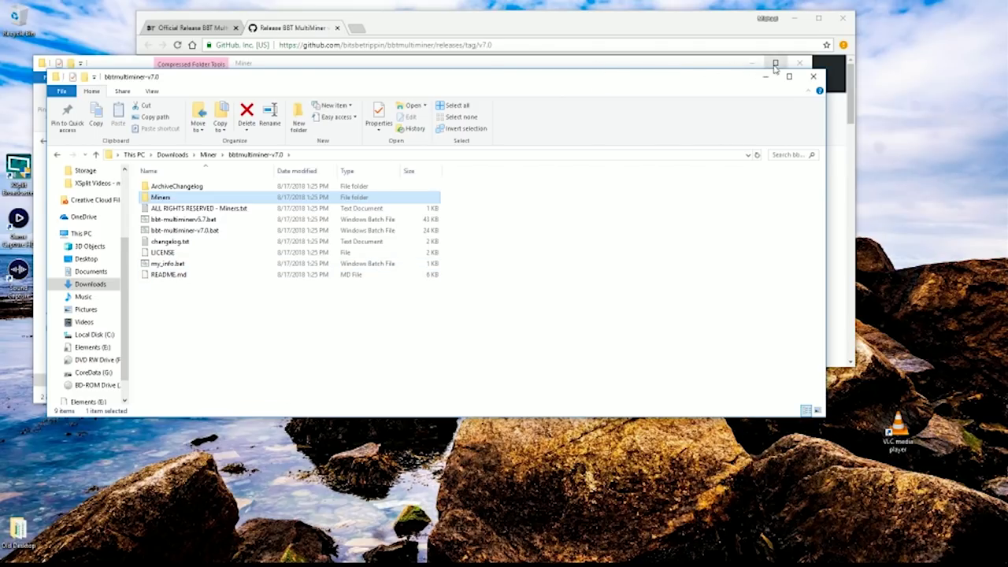
{"action": "left_click", "coordinate": [799, 63]}
{"action": "left_click", "coordinate": [799, 63]}
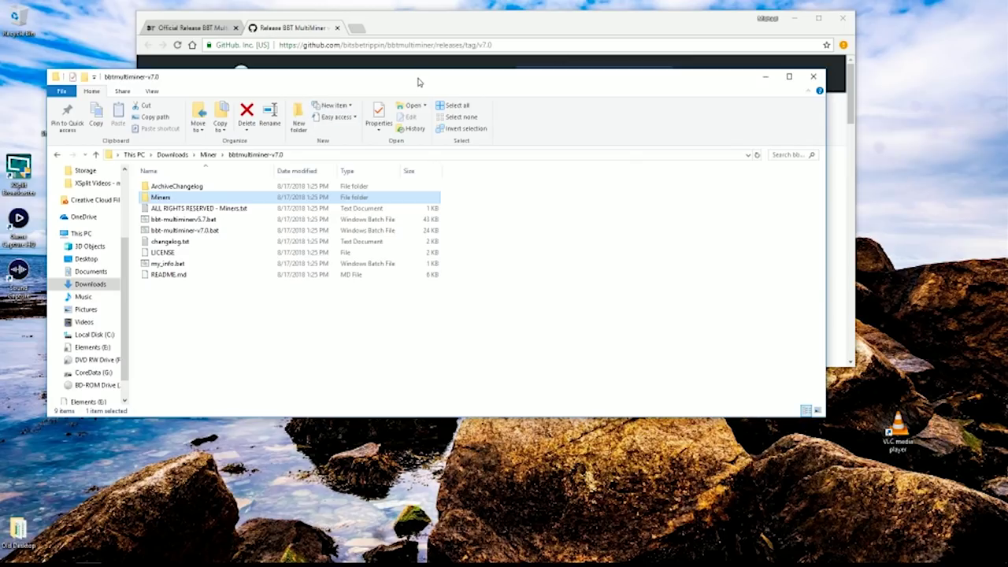
{"action": "left_click_drag", "start_coordinate": [418, 82], "coordinate": [395, 233]}
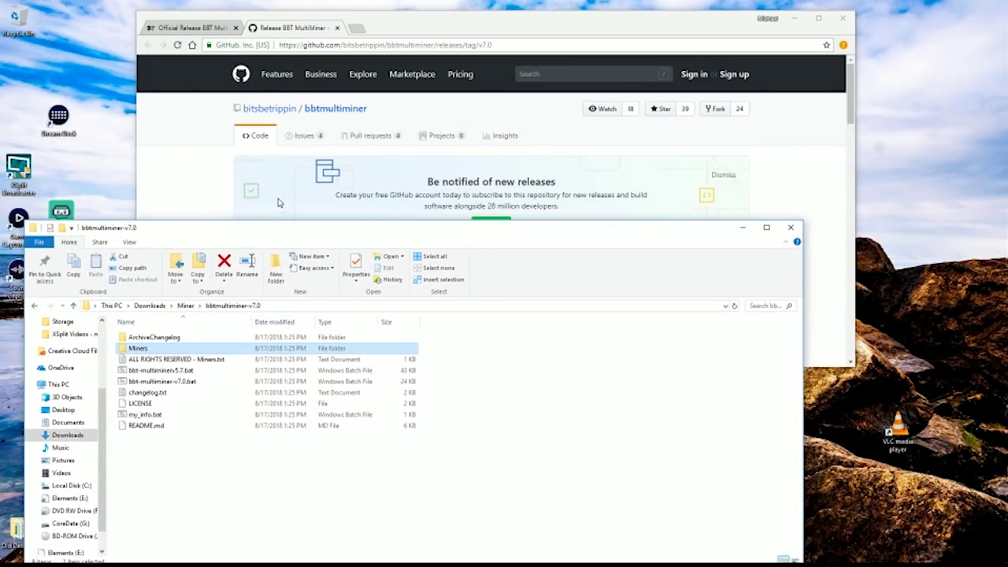
{"action": "left_click", "coordinate": [173, 461]}
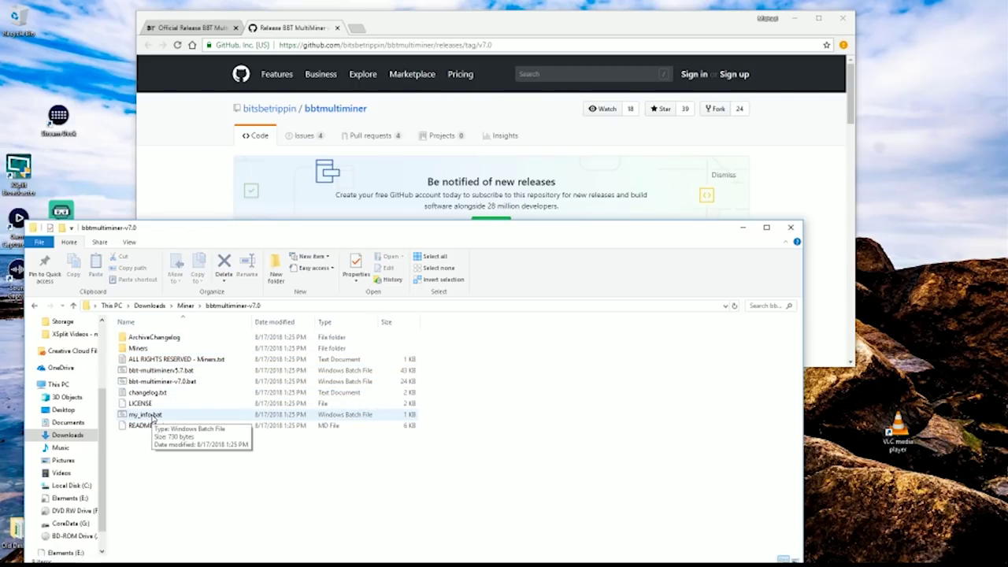
{"action": "right_click", "coordinate": [152, 418]}
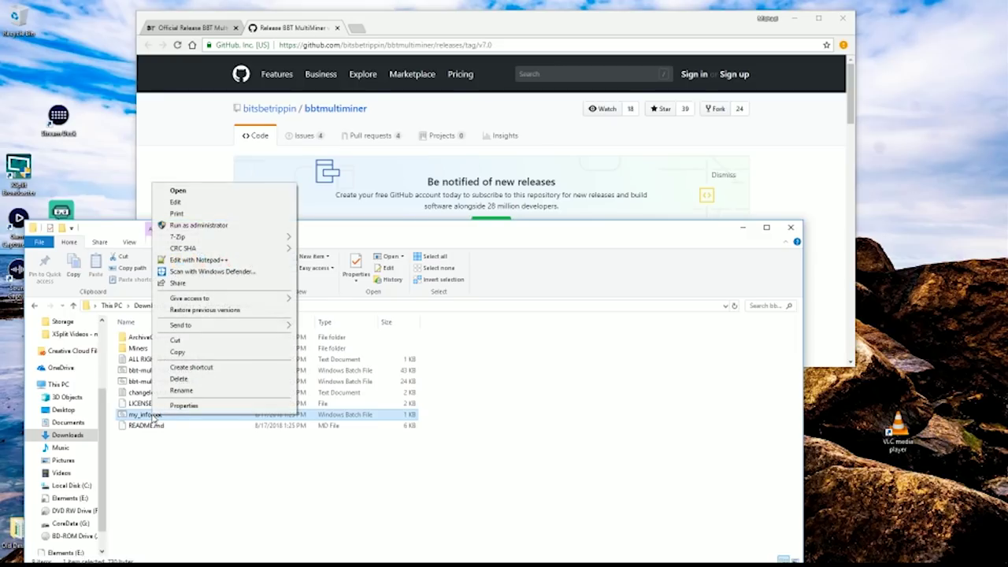
Open my_info.bat in Notepad++ and decline the update offer.
{"action": "left_click", "coordinate": [210, 262]}
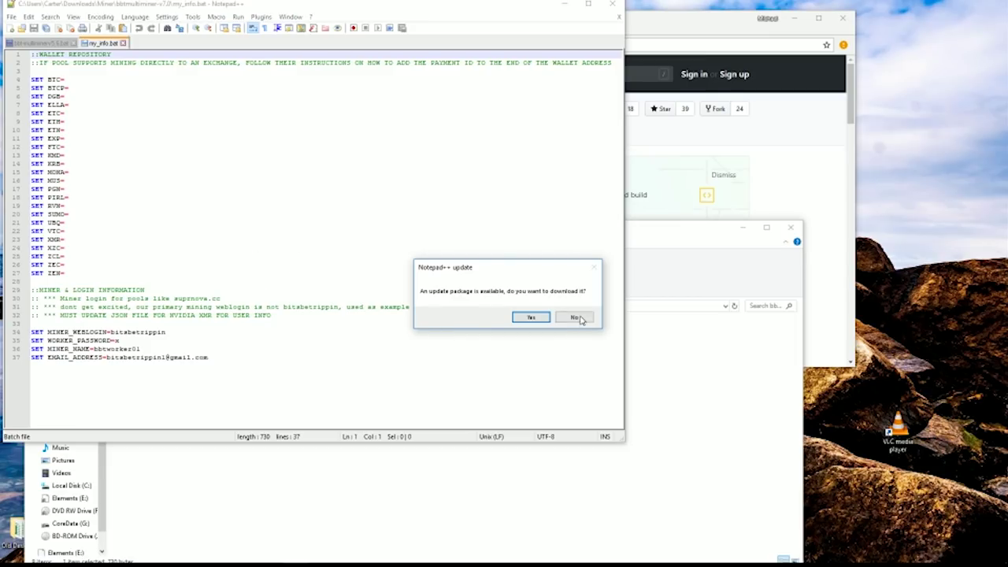
{"action": "left_click", "coordinate": [578, 315]}
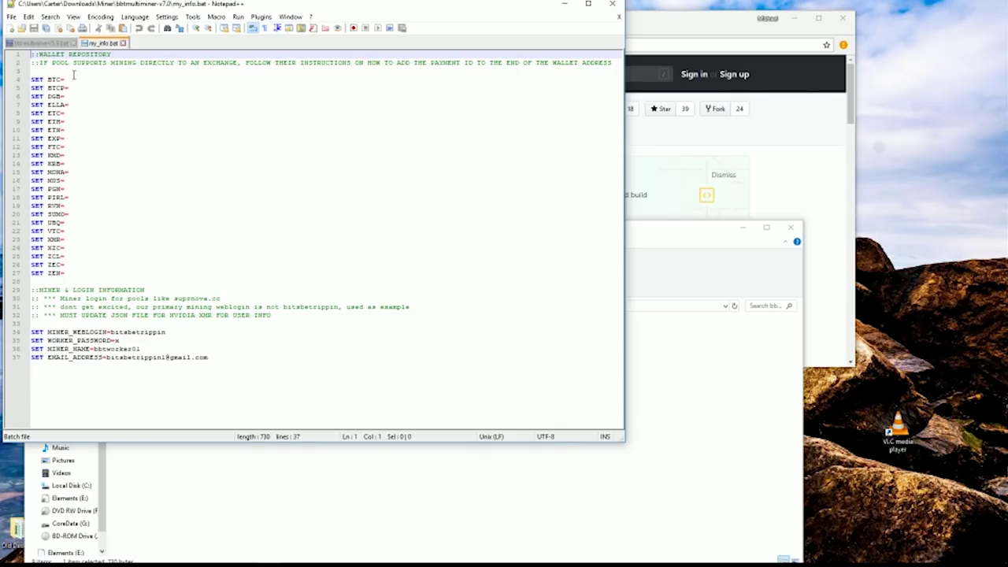
{"action": "left_click", "coordinate": [656, 270]}
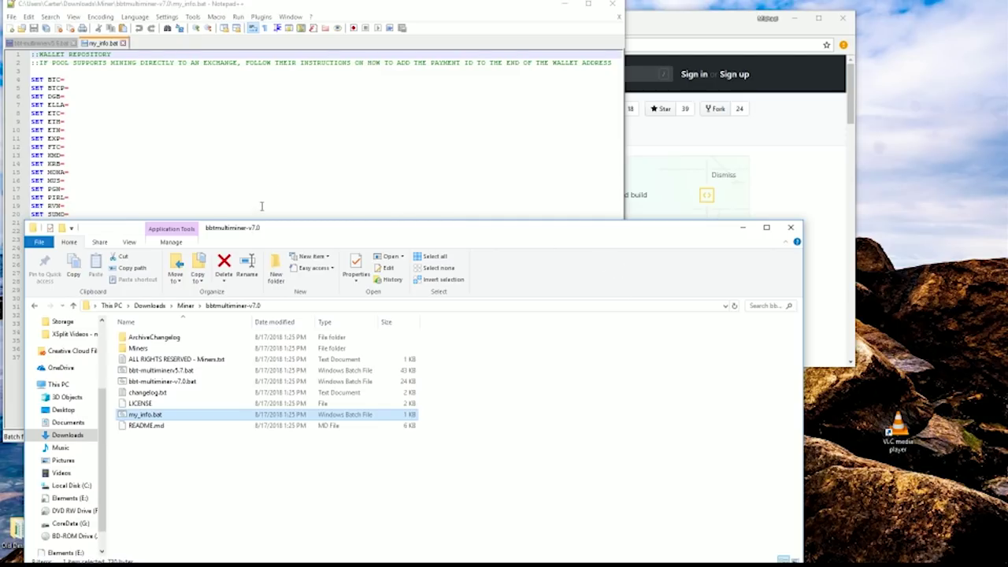
{"action": "left_click", "coordinate": [113, 128]}
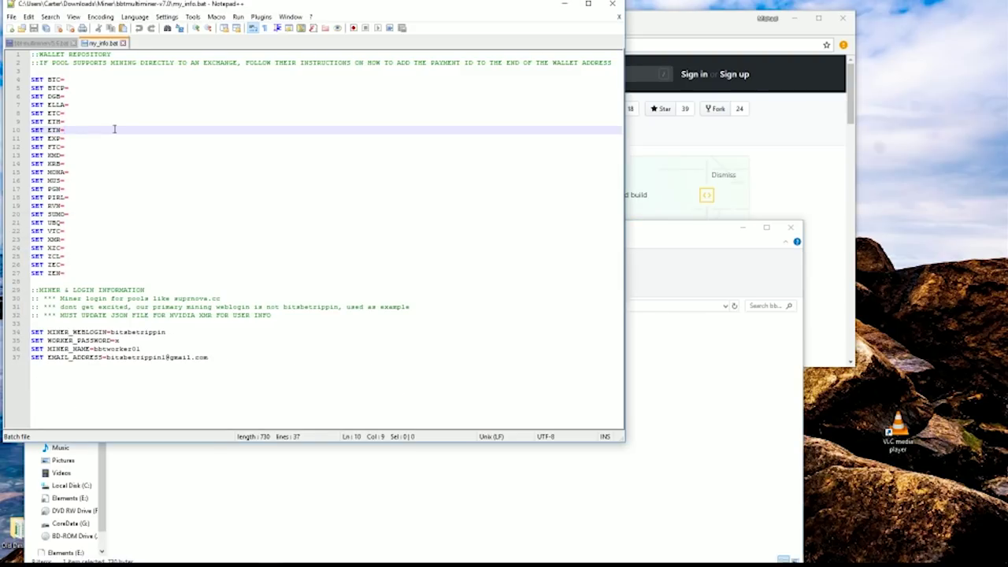
Review the SET ETC/ETH wallet lines and the MINER_NAME, MINER_WEBLOGIN and EMAIL_ADDRESS settings.
{"action": "left_click", "coordinate": [102, 94]}
{"action": "left_click", "coordinate": [94, 114]}
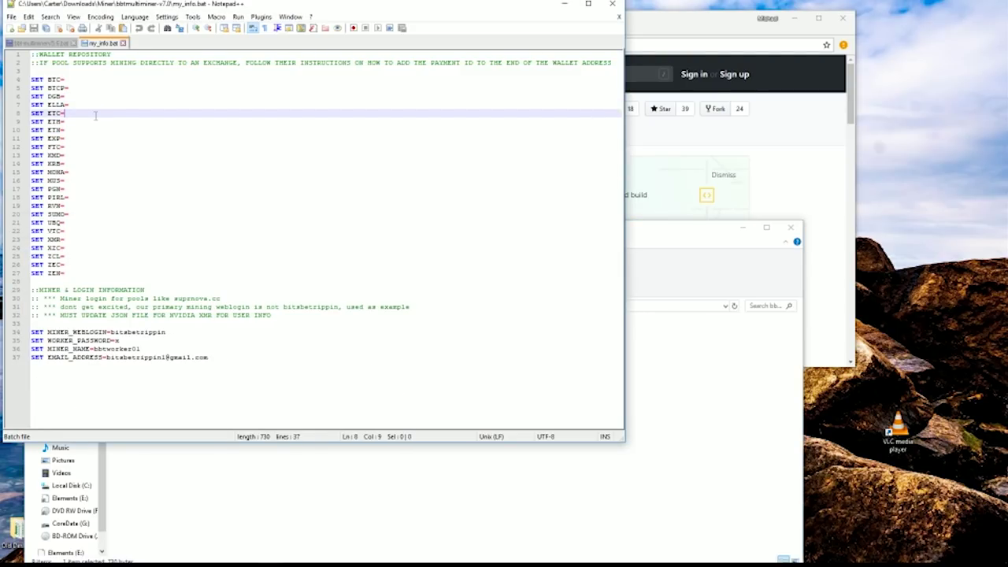
{"action": "left_click", "coordinate": [125, 350]}
{"action": "double_click", "coordinate": [125, 351]}
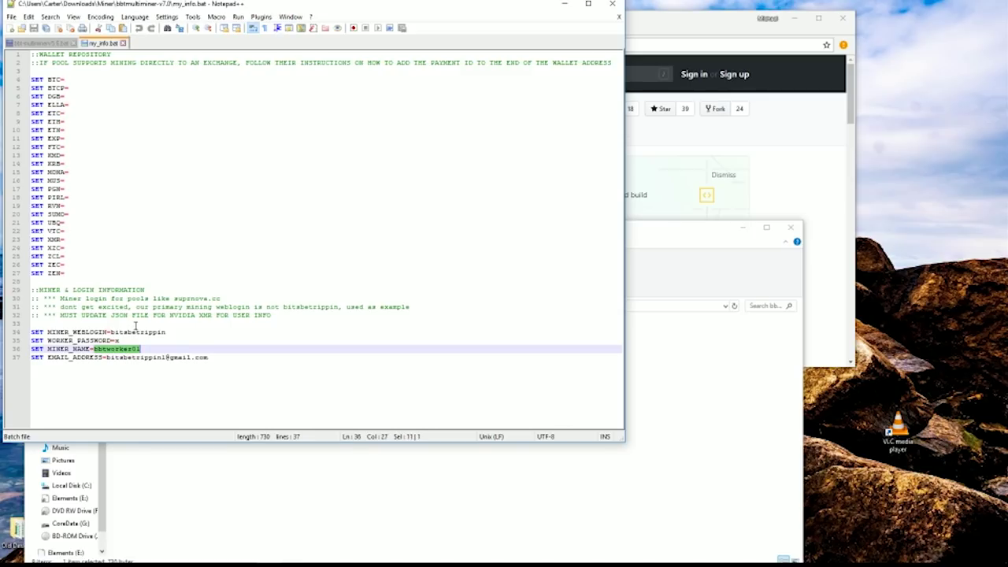
{"action": "left_click", "coordinate": [131, 332]}
{"action": "double_click", "coordinate": [130, 333]}
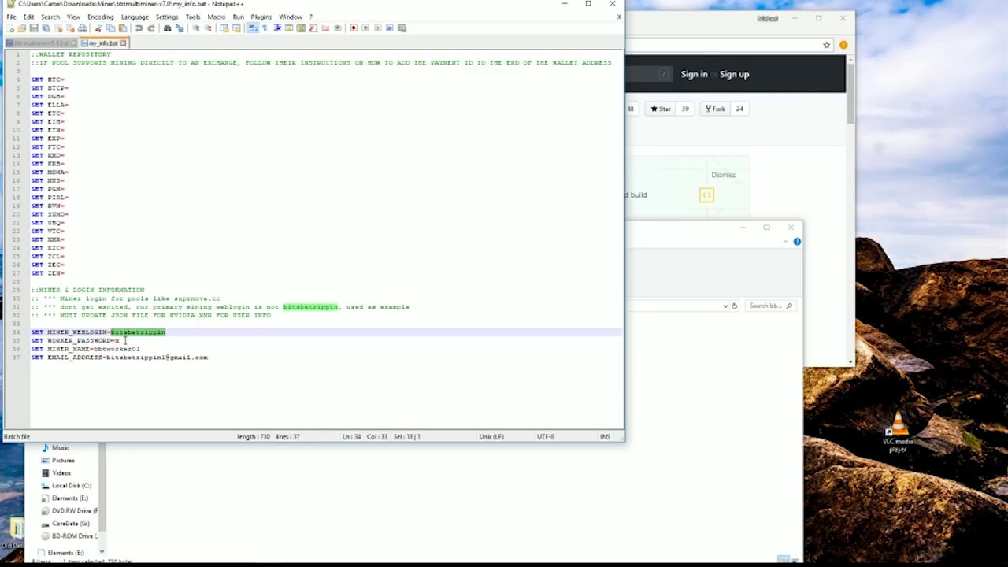
{"action": "double_click", "coordinate": [114, 349]}
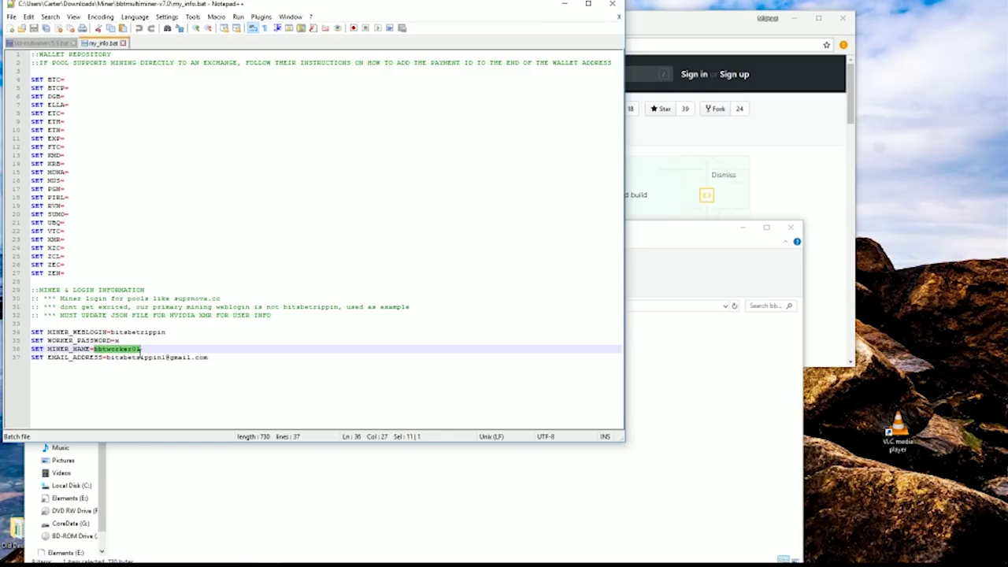
{"action": "double_click", "coordinate": [142, 357]}
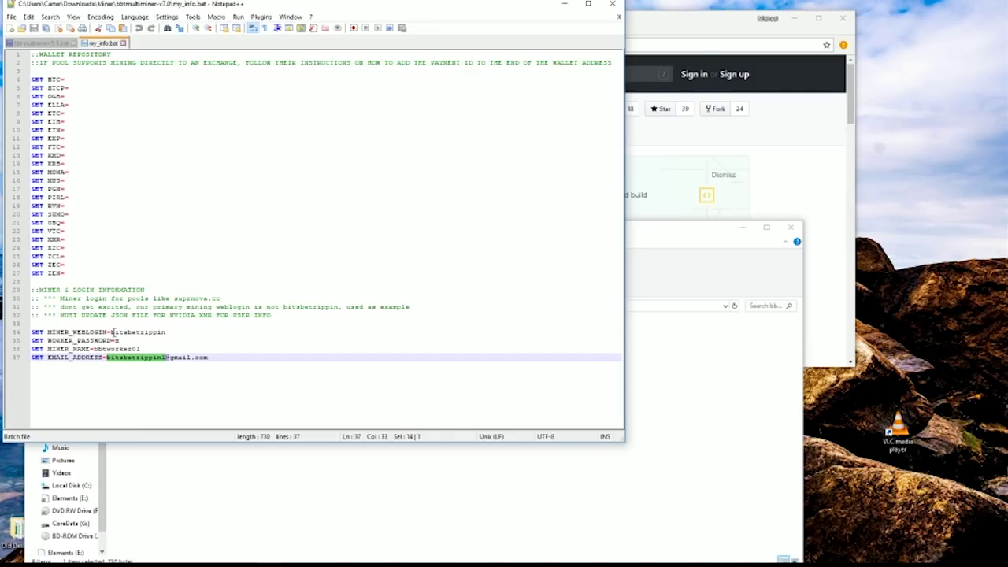
{"action": "left_click", "coordinate": [68, 121]}
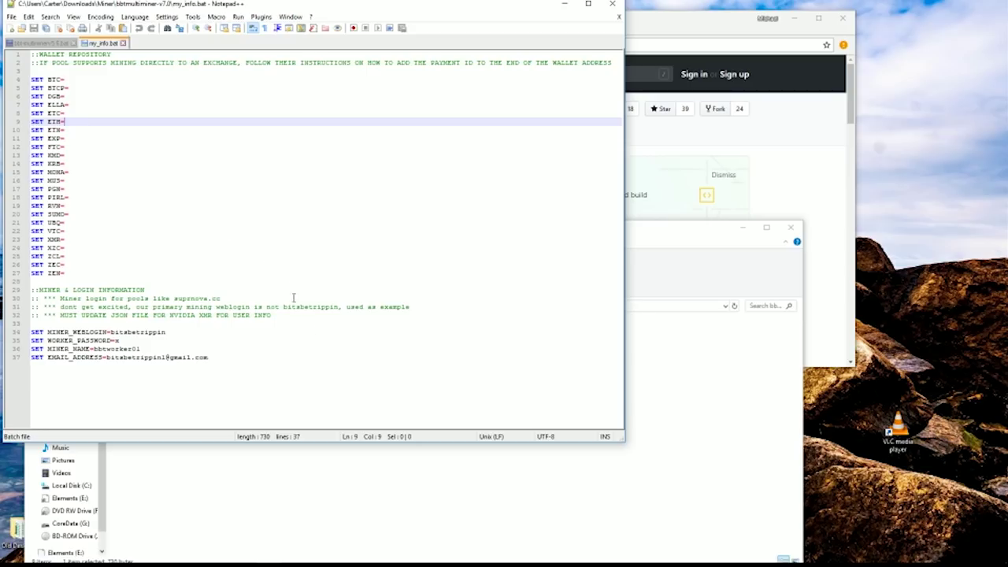
{"action": "left_click", "coordinate": [780, 182]}
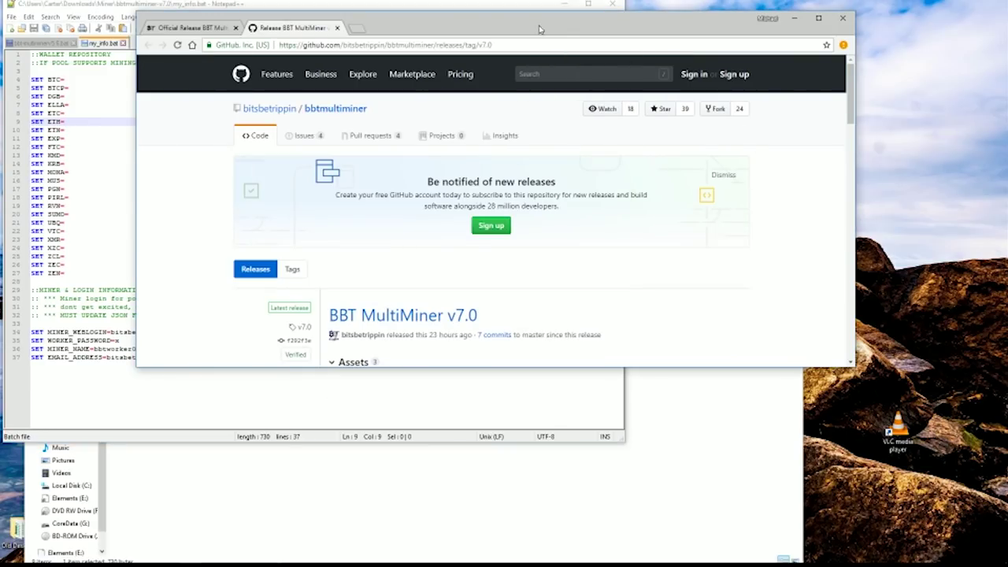
Copy the Eth donation address from bitsbetrippin.io's About Us > Referral and Donations page.
{"action": "left_click", "coordinate": [187, 29]}
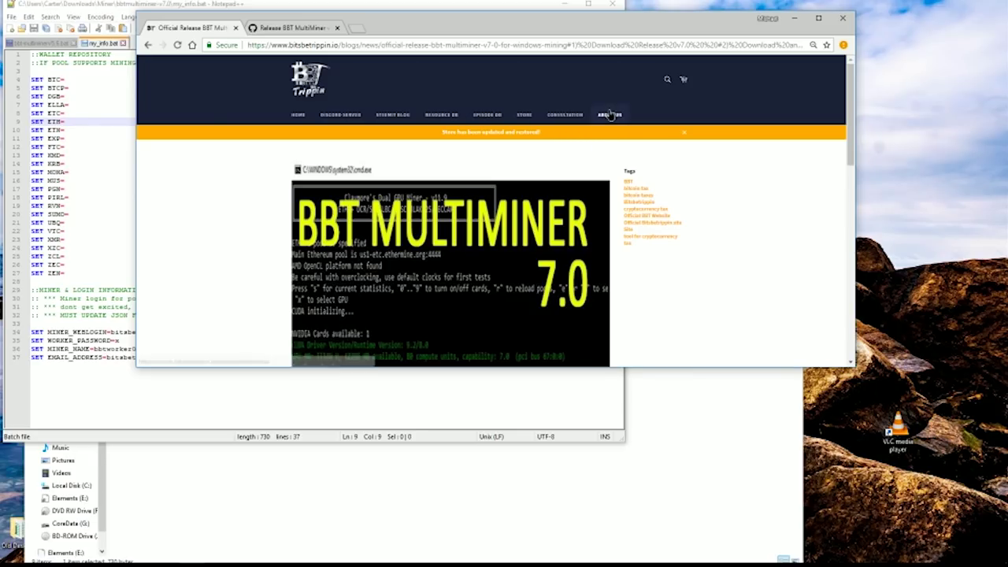
{"action": "left_click", "coordinate": [610, 115]}
{"action": "scroll", "coordinate": [449, 229], "scroll_direction": "down", "scroll_amount": 10}
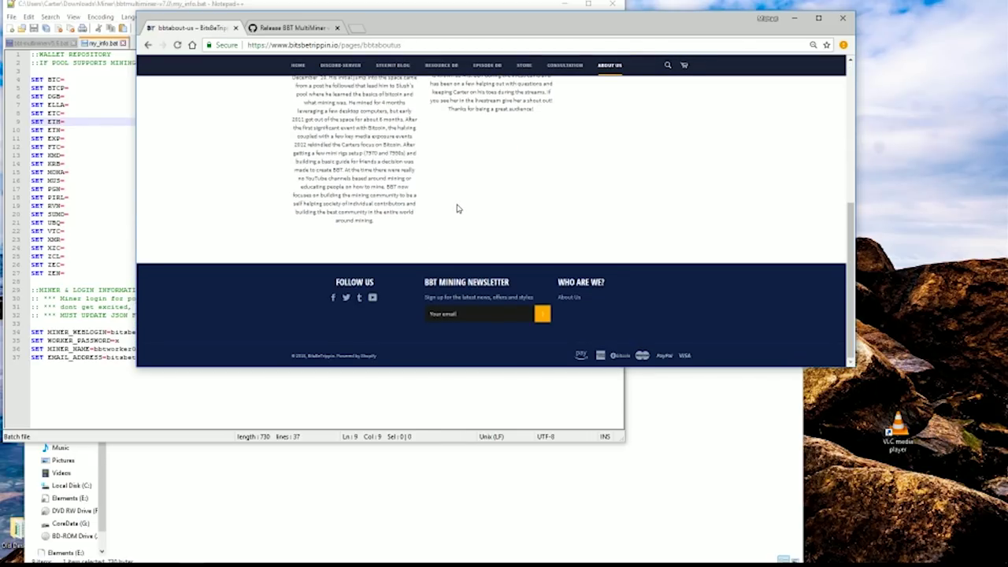
{"action": "scroll", "coordinate": [457, 209], "scroll_direction": "up", "scroll_amount": 10}
{"action": "left_click", "coordinate": [488, 180]}
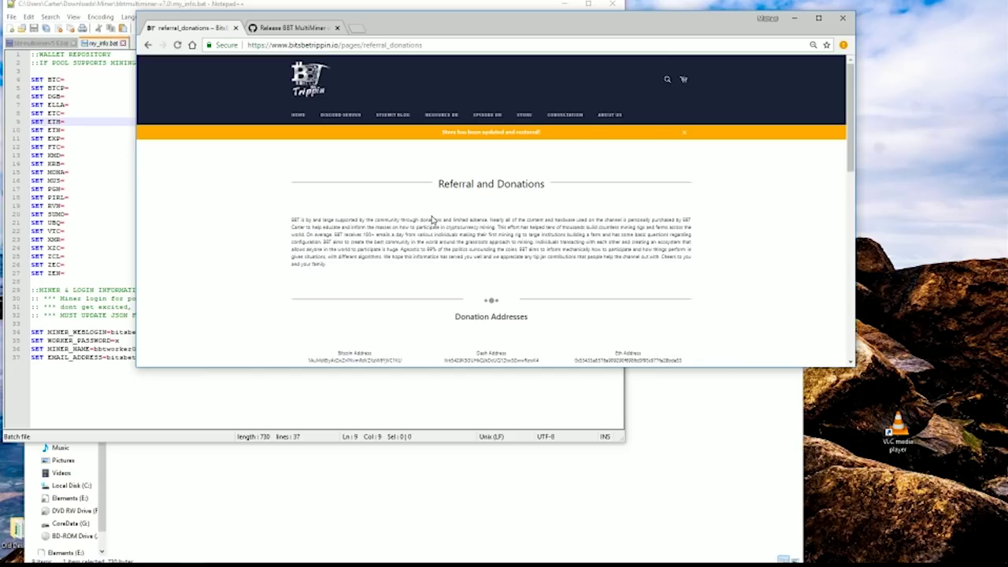
{"action": "scroll", "coordinate": [431, 221], "scroll_direction": "down", "scroll_amount": 5}
{"action": "scroll", "coordinate": [433, 216], "scroll_direction": "up", "scroll_amount": 5}
{"action": "left_click_drag", "start_coordinate": [687, 366], "coordinate": [684, 493]}
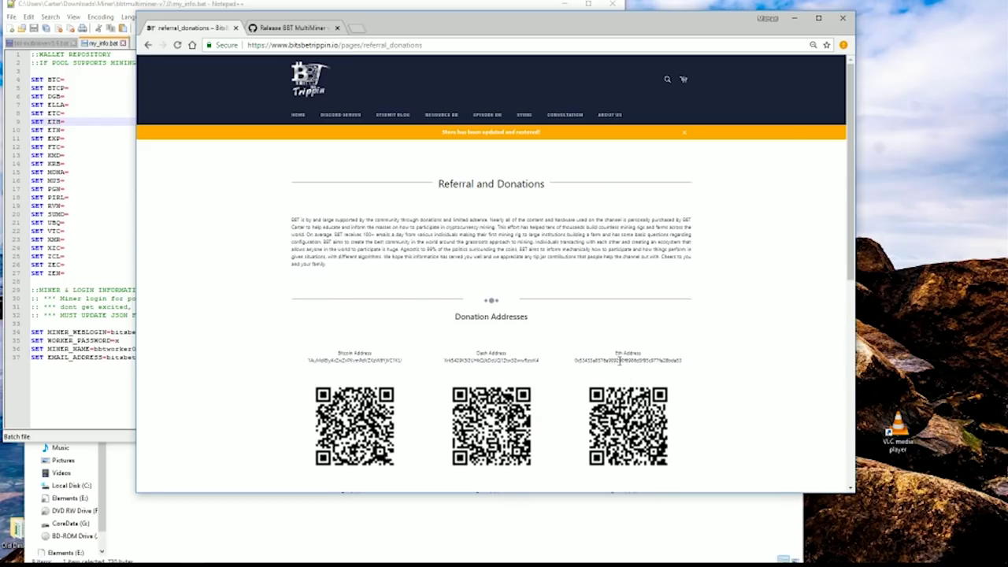
{"action": "double_click", "coordinate": [619, 360]}
{"action": "right_click", "coordinate": [619, 360]}
{"action": "left_click", "coordinate": [644, 370]}
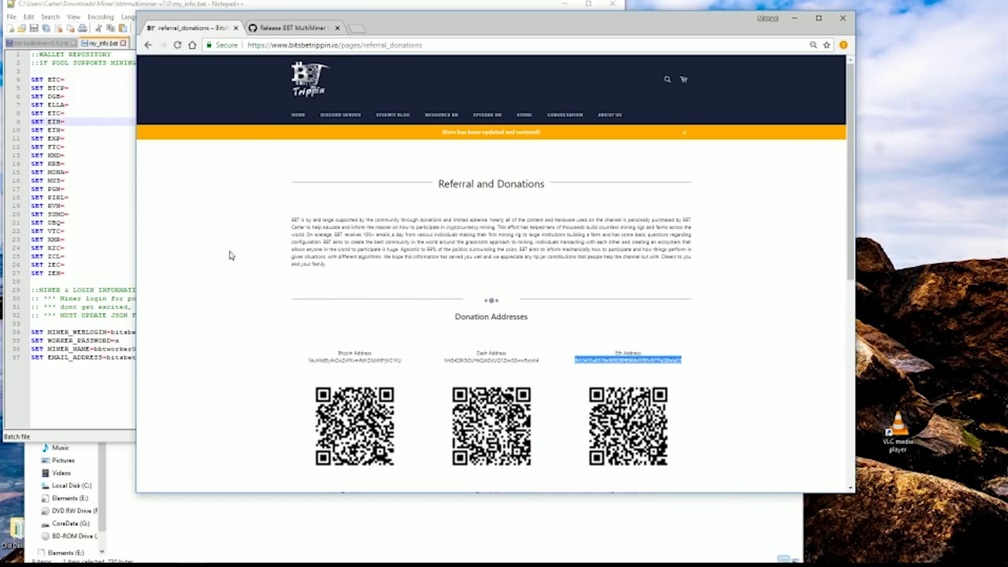
{"action": "left_click", "coordinate": [81, 172]}
Paste the copied Eth address after SET ETH= in my_info.bat and save the file.
{"action": "left_click", "coordinate": [81, 122]}
{"action": "right_click", "coordinate": [80, 121]}
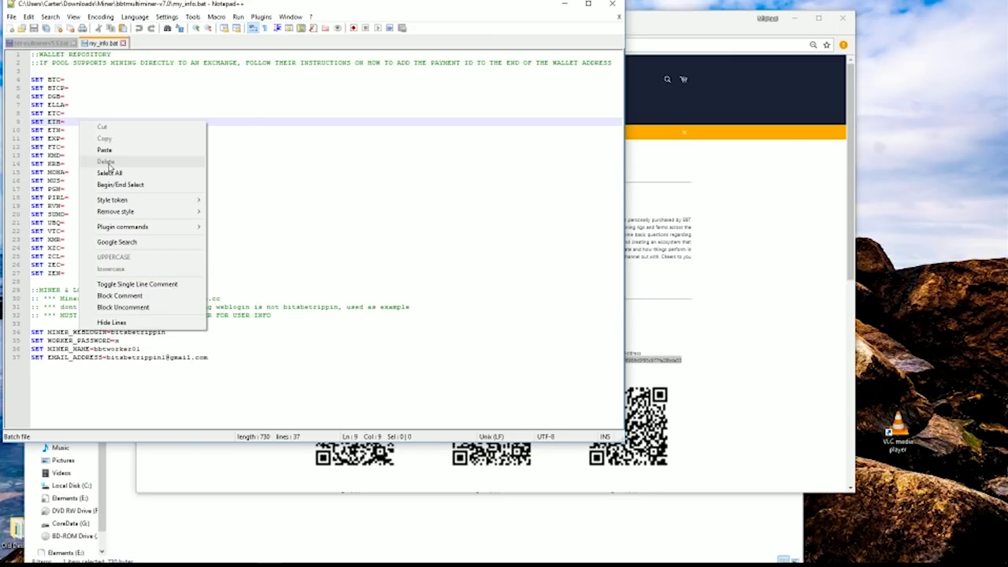
{"action": "left_click", "coordinate": [119, 150]}
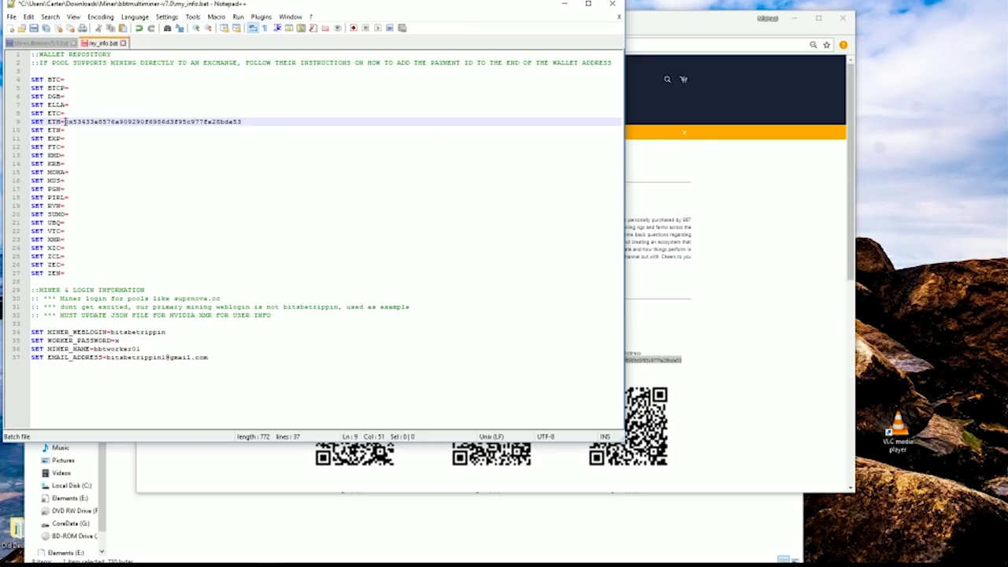
{"action": "left_click", "coordinate": [34, 28]}
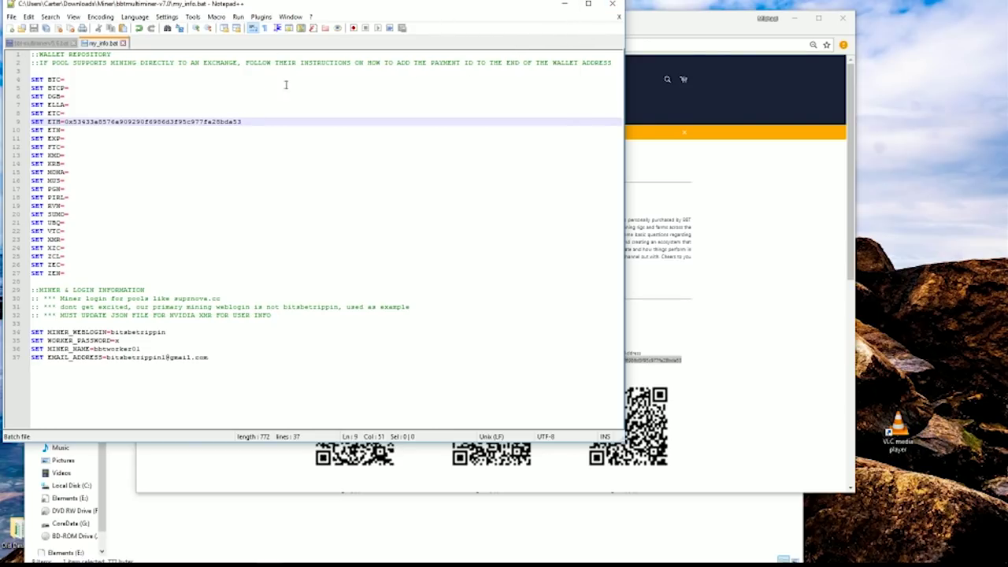
Close Notepad++ and launch bbt-multiminer-v7.0.bat, choosing Run anyway past SmartScreen.
{"action": "left_click", "coordinate": [613, 6]}
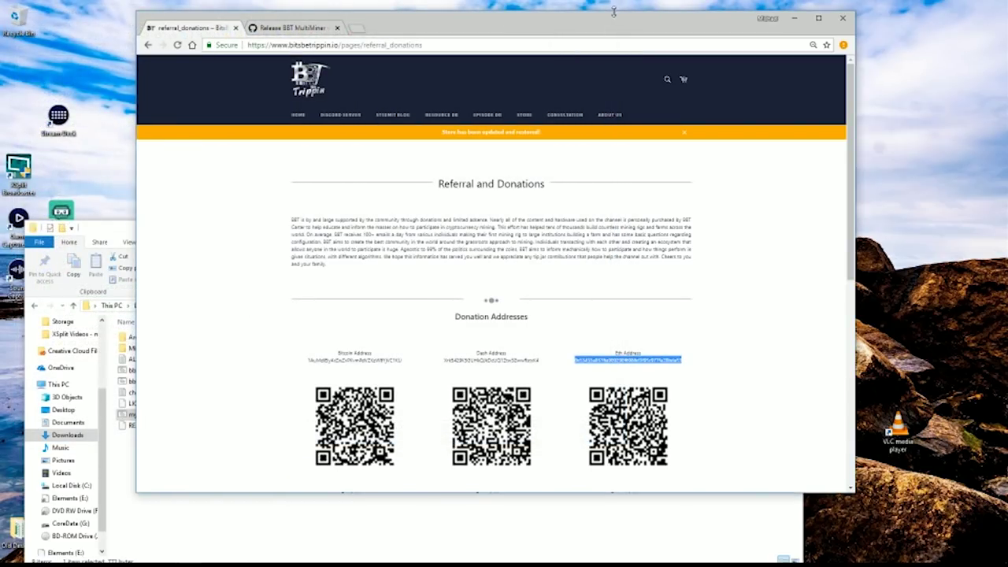
{"action": "left_click", "coordinate": [324, 512]}
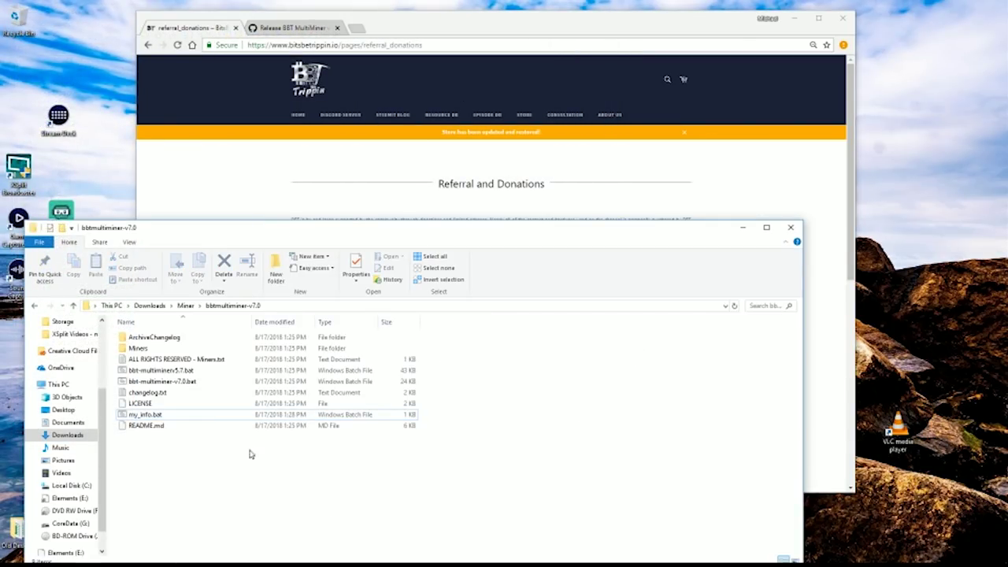
{"action": "double_click", "coordinate": [162, 382]}
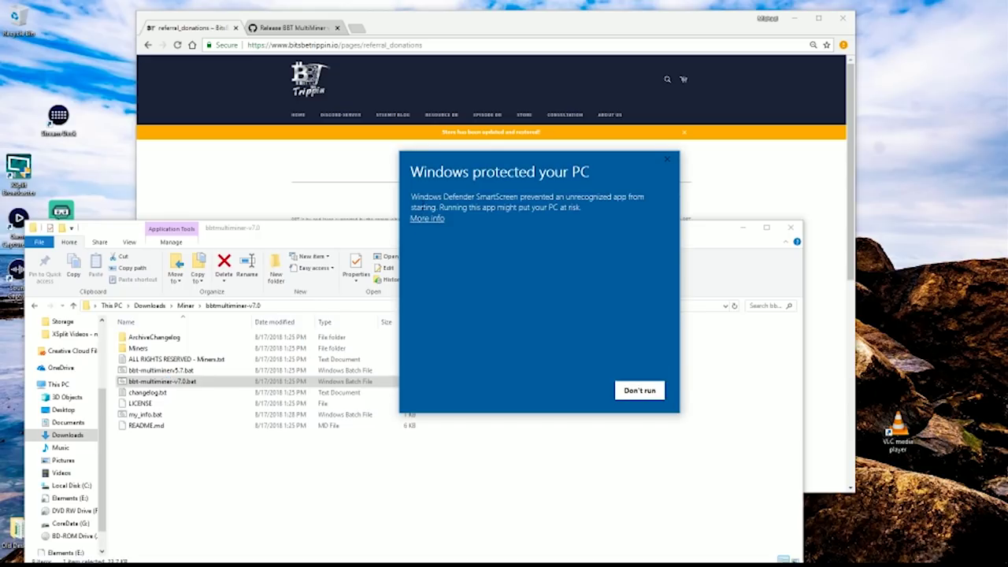
{"action": "left_click", "coordinate": [427, 219]}
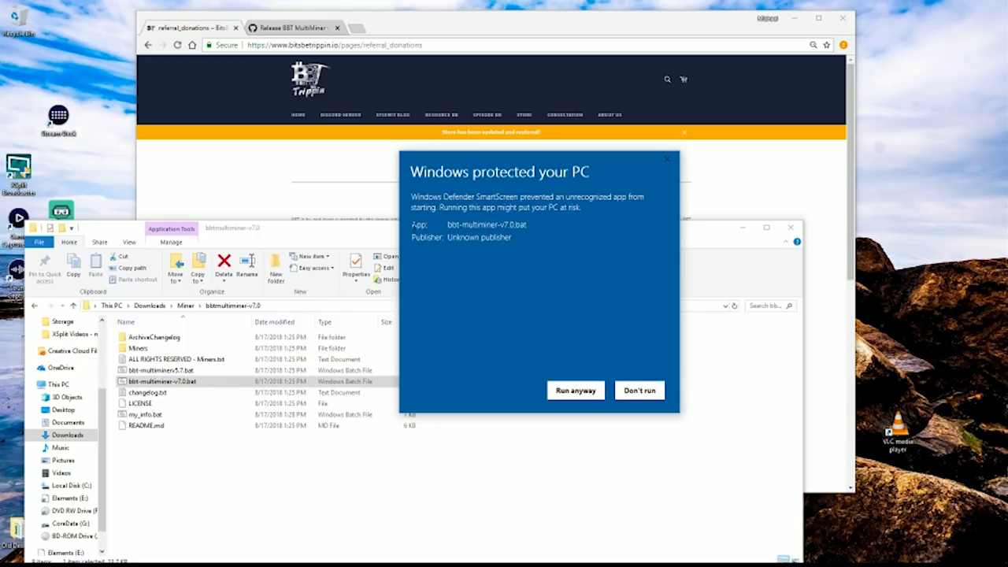
{"action": "left_click", "coordinate": [576, 391]}
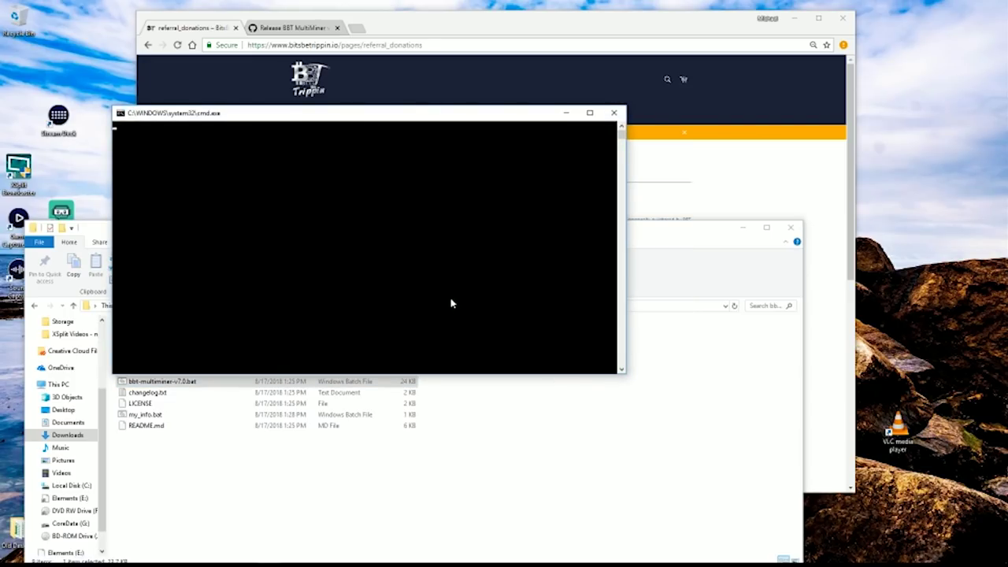
{"action": "scroll", "coordinate": [270, 295], "scroll_direction": "up", "scroll_amount": 5}
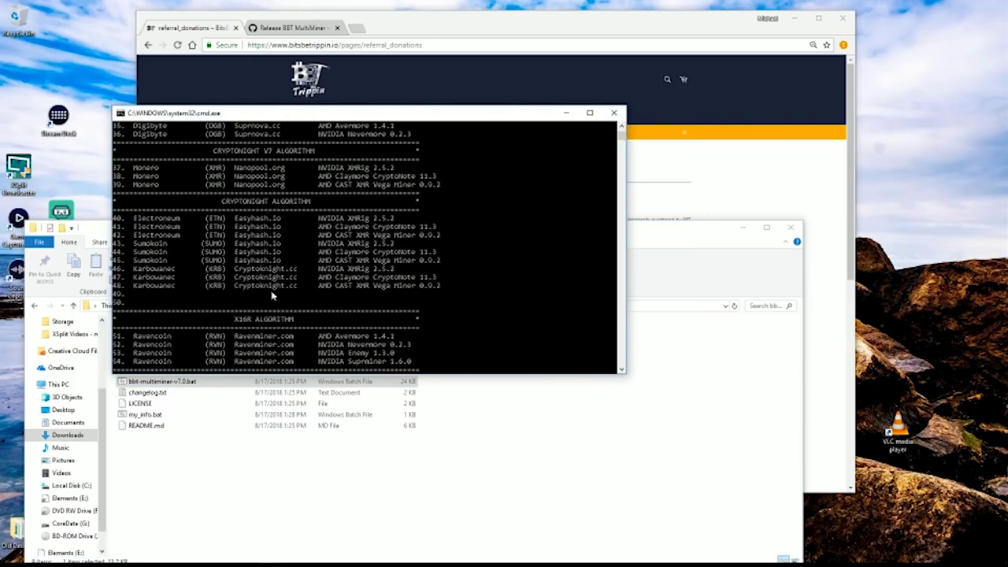
{"action": "scroll", "coordinate": [271, 295], "scroll_direction": "up", "scroll_amount": 10}
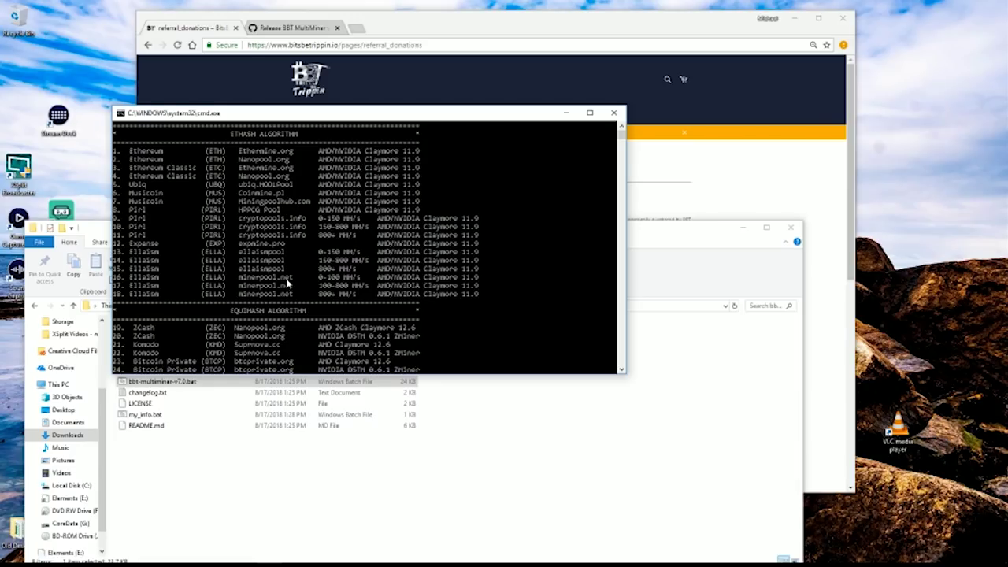
{"action": "scroll", "coordinate": [285, 283], "scroll_direction": "down", "scroll_amount": 15}
{"action": "scroll", "coordinate": [285, 280], "scroll_direction": "up", "scroll_amount": 10}
{"action": "scroll", "coordinate": [287, 281], "scroll_direction": "down", "scroll_amount": 15}
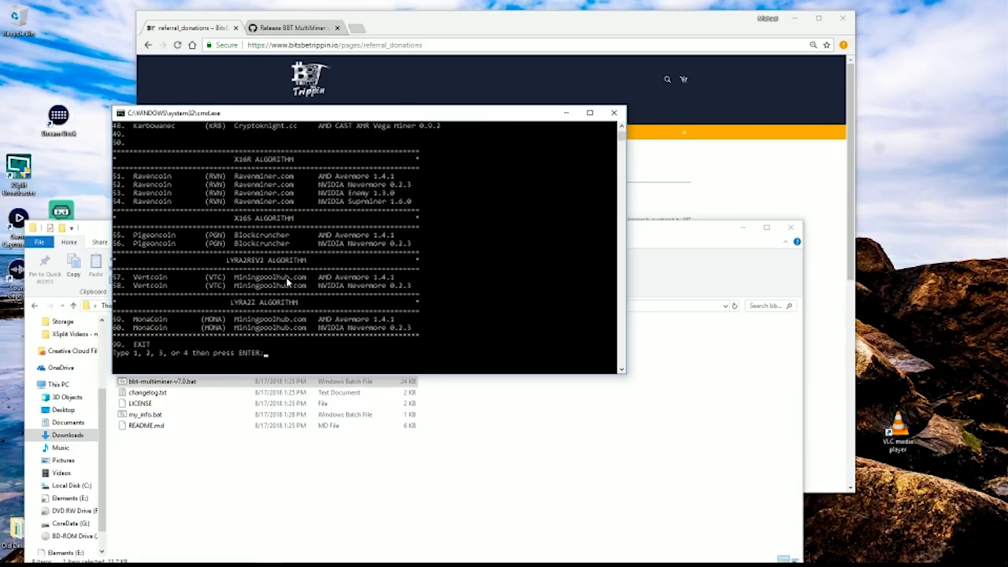
{"action": "scroll", "coordinate": [288, 280], "scroll_direction": "up", "scroll_amount": 15}
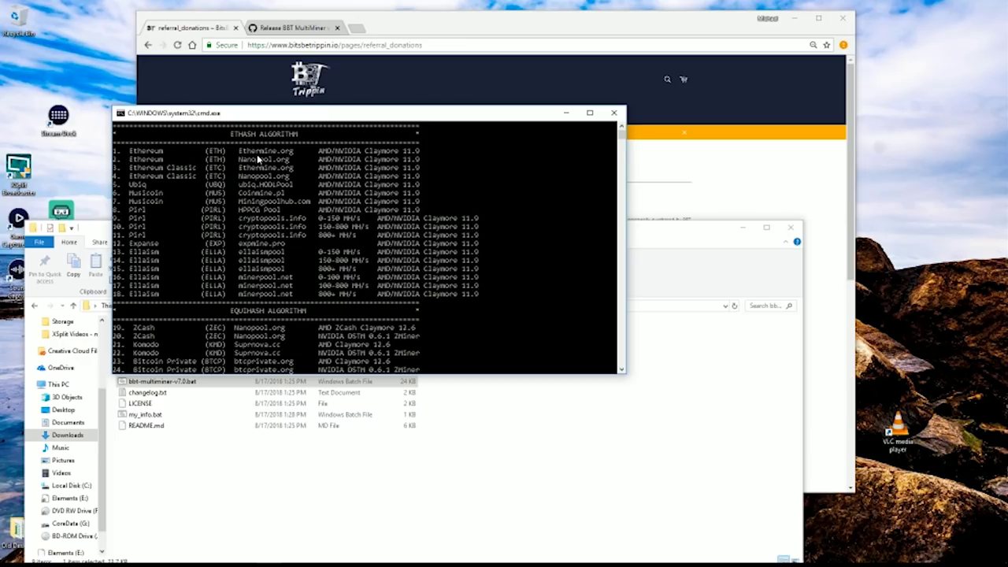
{"action": "scroll", "coordinate": [282, 189], "scroll_direction": "down", "scroll_amount": 6}
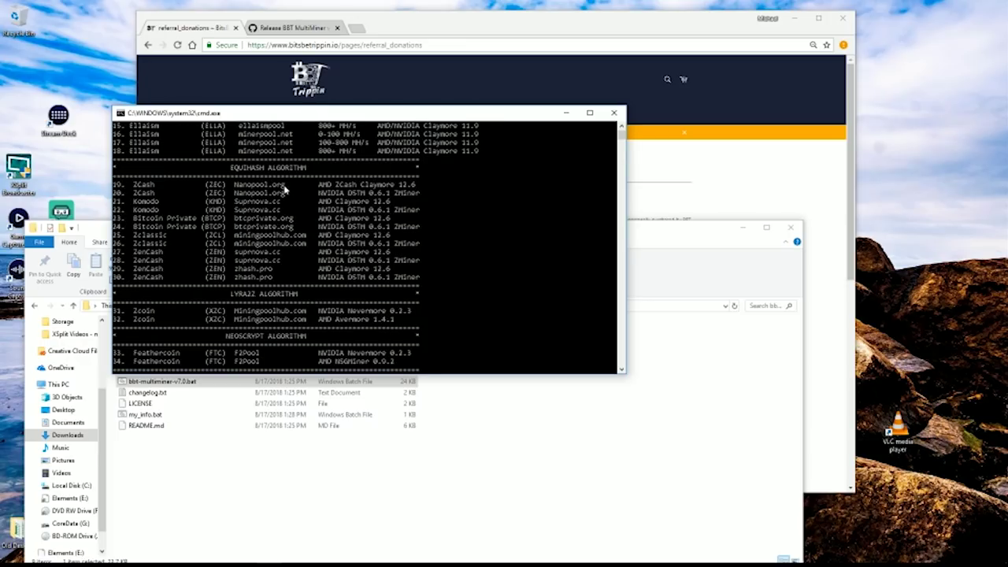
{"action": "scroll", "coordinate": [284, 189], "scroll_direction": "down", "scroll_amount": 10}
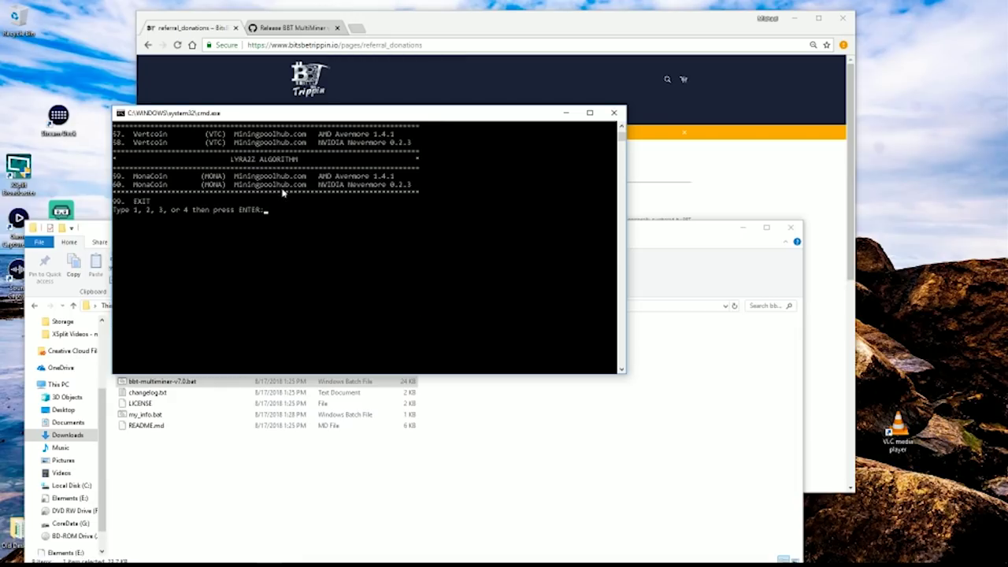
Choose option 1 to mine Ethereum on Ethermine and allow the miner through the firewall.
{"action": "key", "text": "Return"}
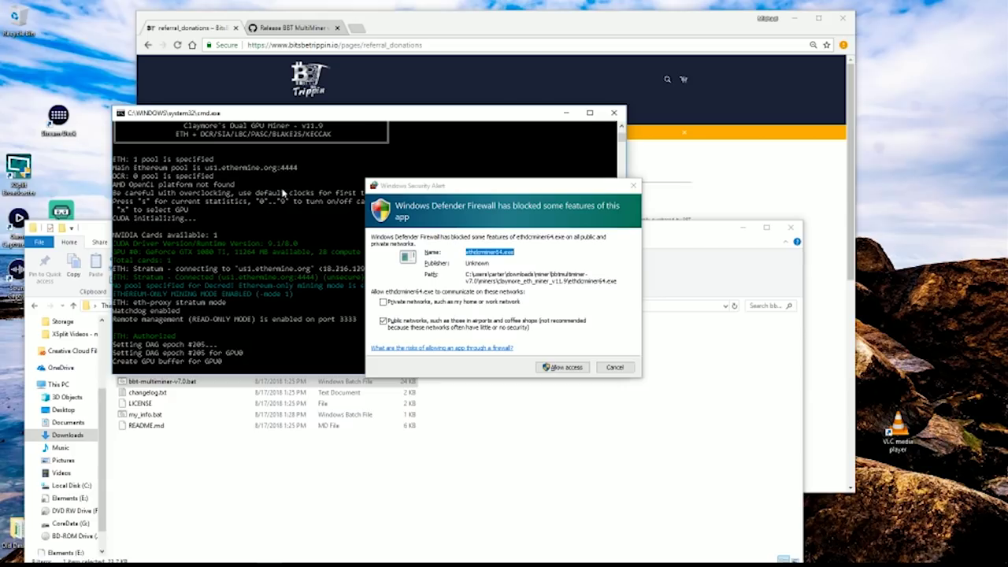
{"action": "left_click", "coordinate": [562, 369]}
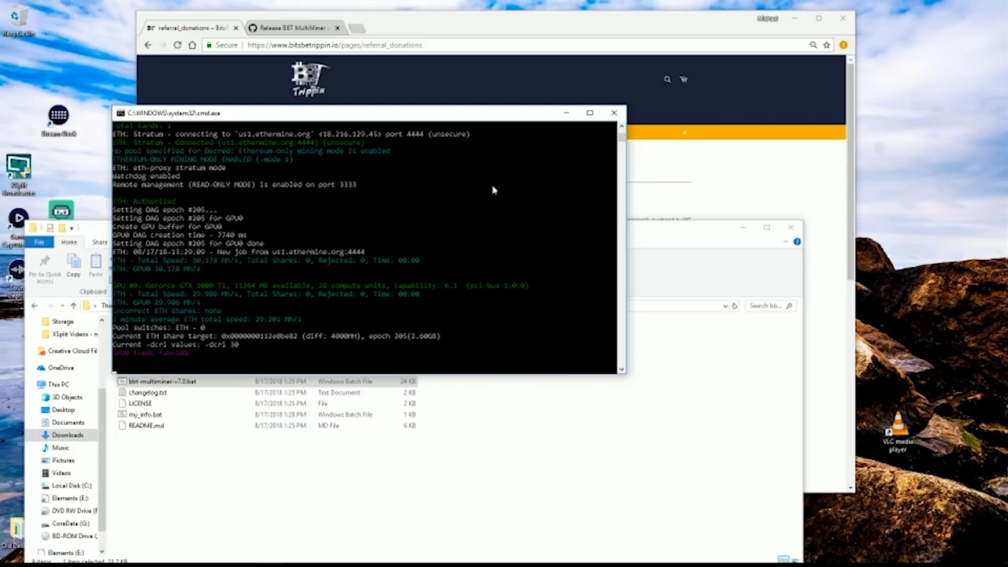
Close the mining console, open bbt-multiminer-v7.0.bat in Notepad++ and highlight the thread concurrency value 1024.
{"action": "left_click", "coordinate": [614, 113]}
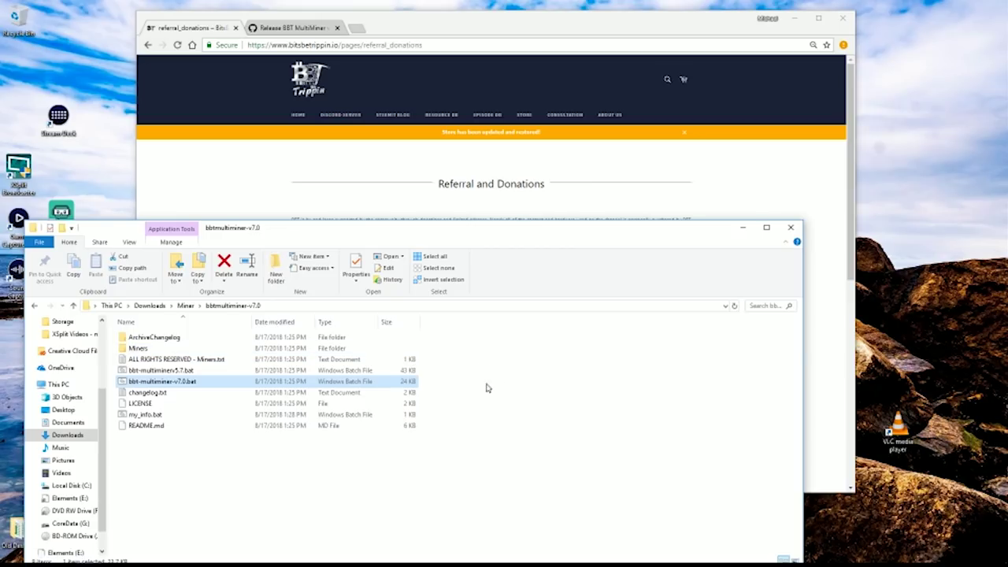
{"action": "left_click", "coordinate": [449, 467]}
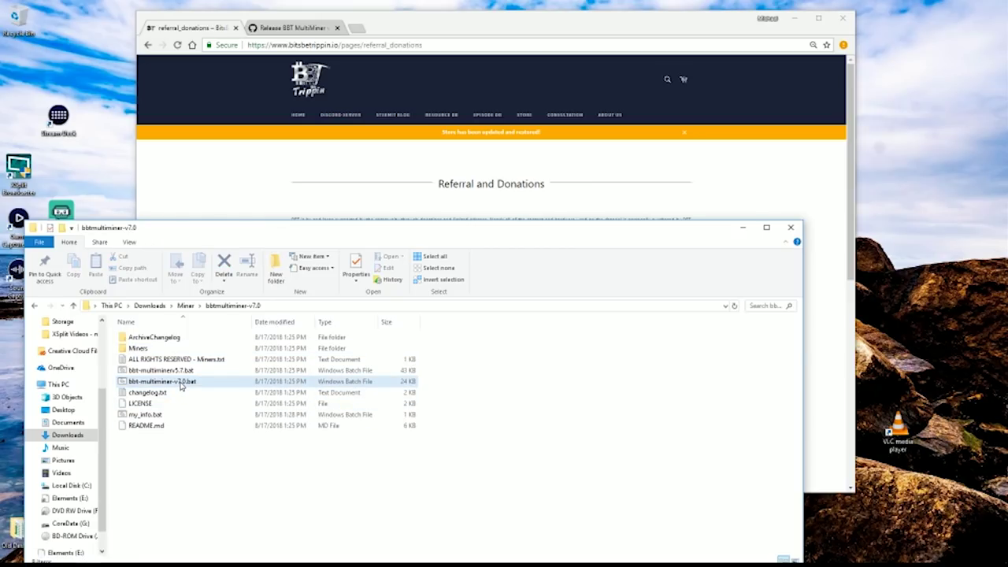
{"action": "right_click", "coordinate": [181, 384]}
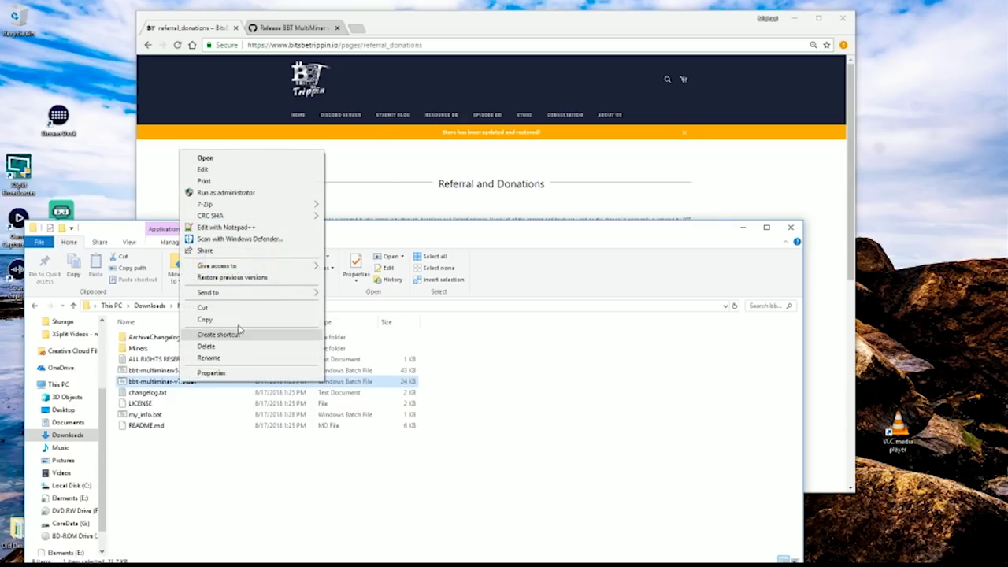
{"action": "left_click", "coordinate": [226, 227]}
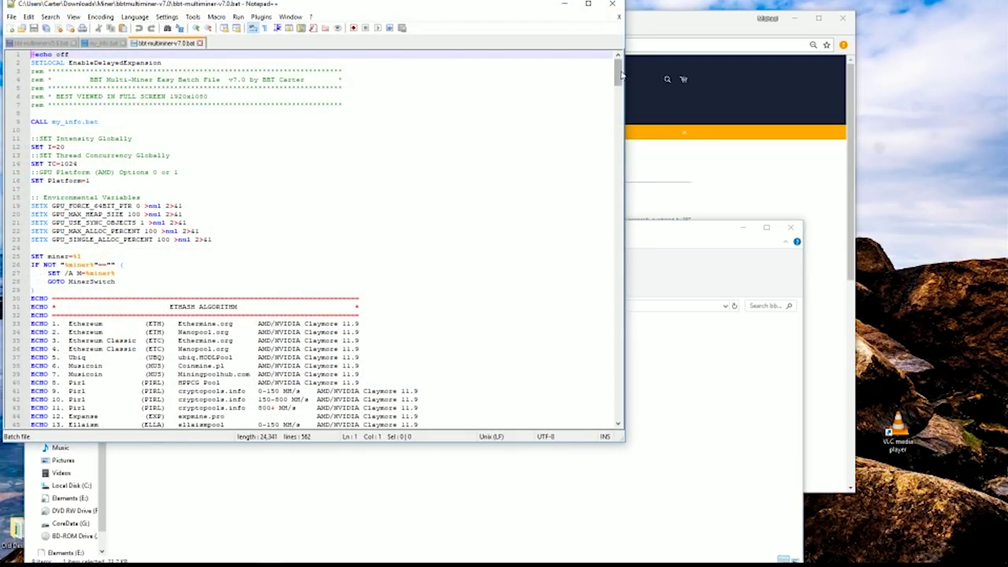
{"action": "mouse_move", "coordinate": [619, 72]}
{"action": "left_mouse_down"}
{"action": "mouse_move", "coordinate": [620, 91]}
{"action": "mouse_move", "coordinate": [620, 77]}
{"action": "left_mouse_up"}
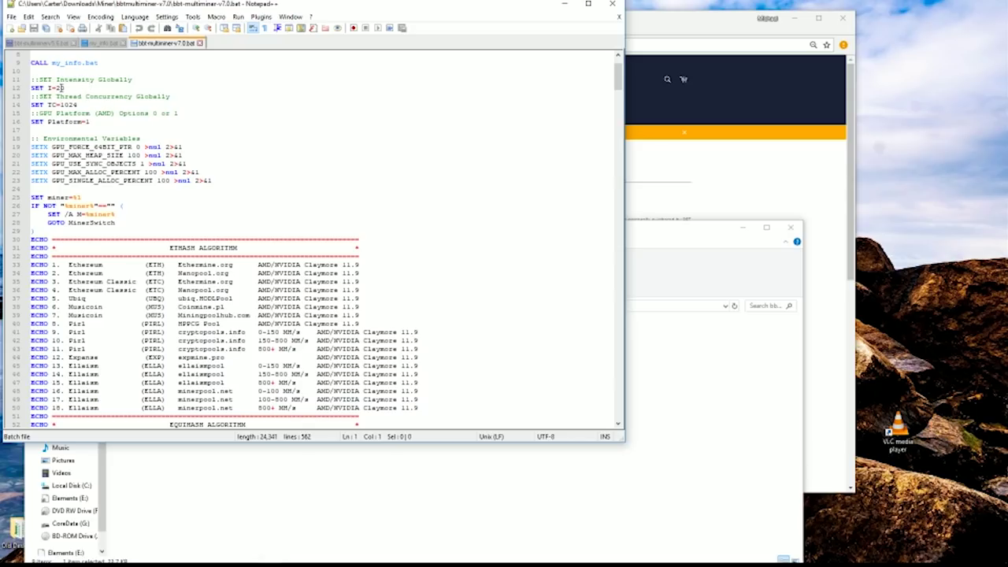
{"action": "left_click_drag", "start_coordinate": [60, 105], "coordinate": [78, 105]}
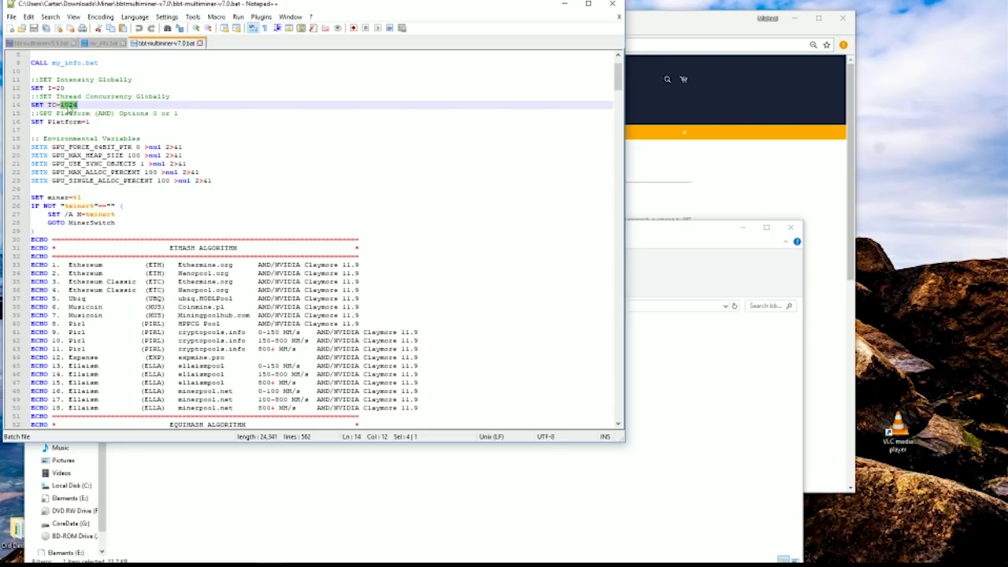
{"action": "scroll", "coordinate": [161, 200], "scroll_direction": "down", "scroll_amount": 11}
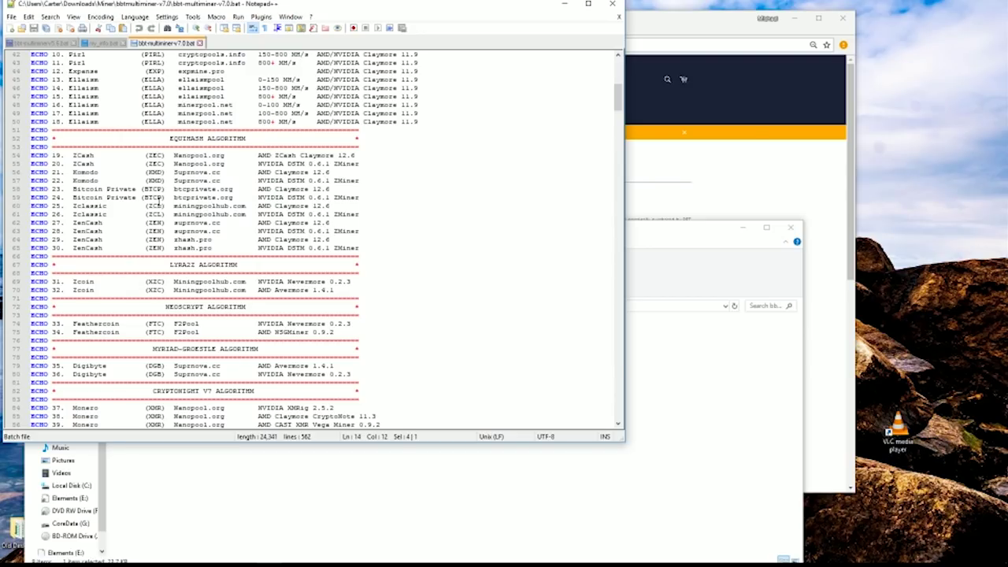
{"action": "scroll", "coordinate": [161, 199], "scroll_direction": "down", "scroll_amount": 17}
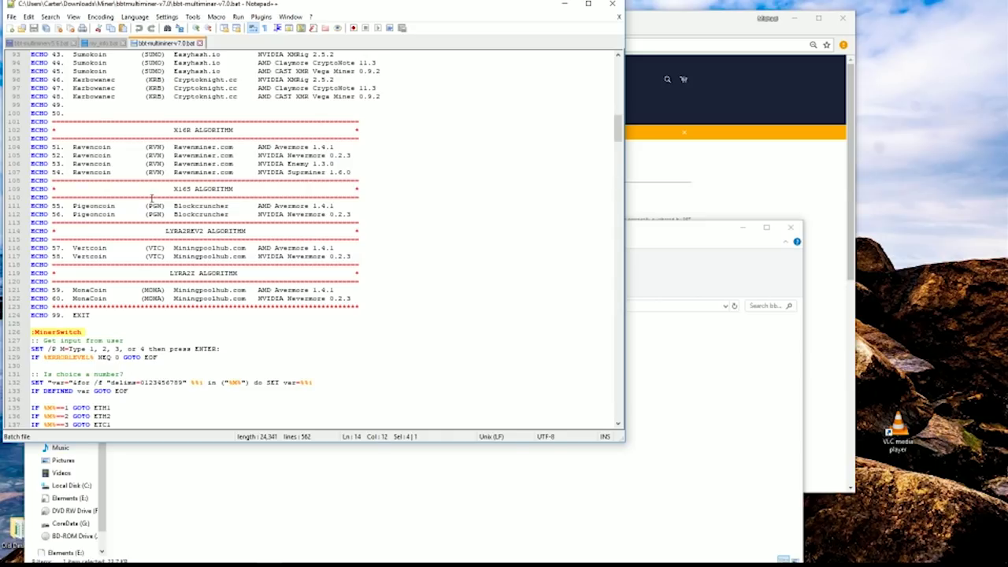
{"action": "scroll", "coordinate": [151, 198], "scroll_direction": "down", "scroll_amount": 6}
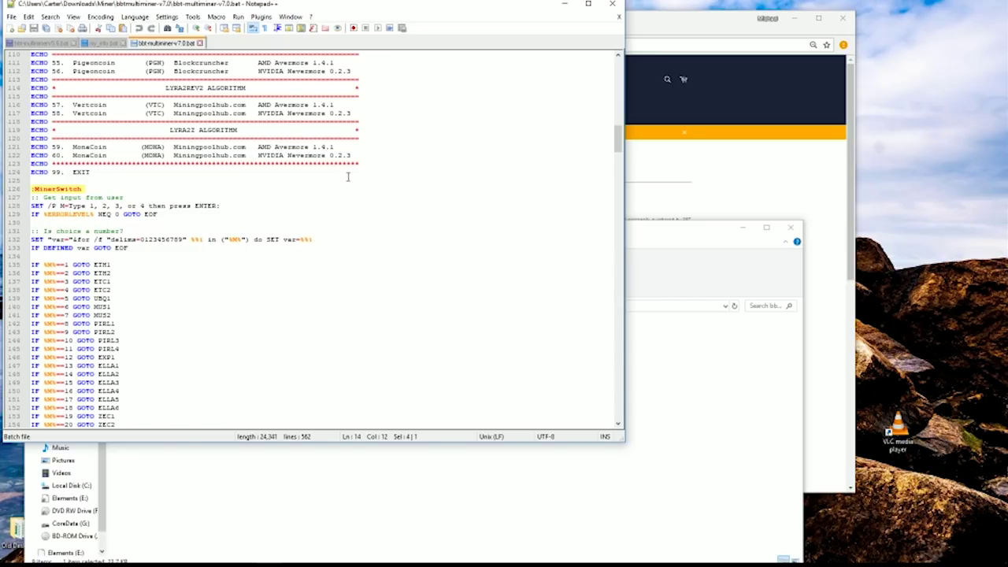
{"action": "scroll", "coordinate": [347, 177], "scroll_direction": "down", "scroll_amount": 6}
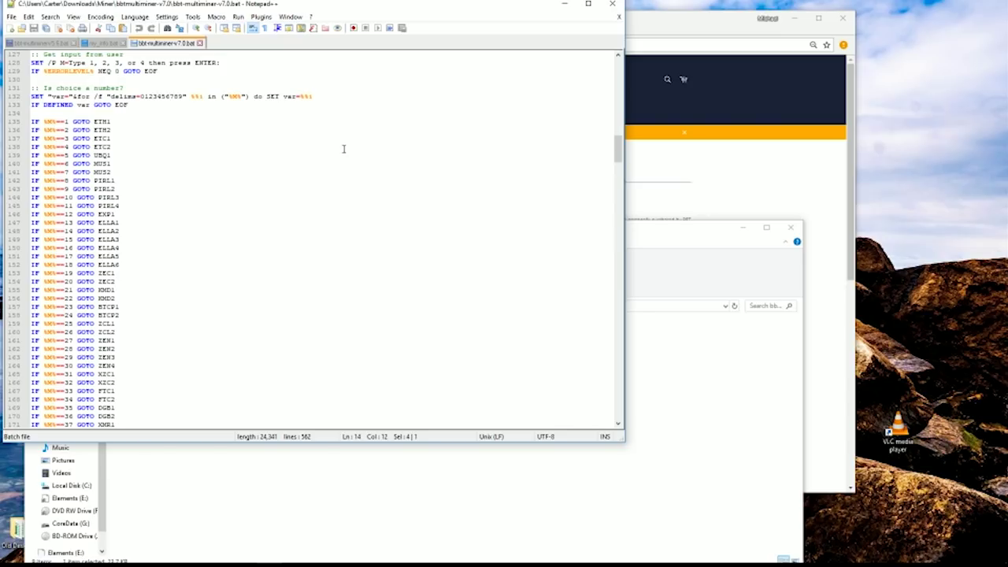
{"action": "scroll", "coordinate": [343, 148], "scroll_direction": "down", "scroll_amount": 11}
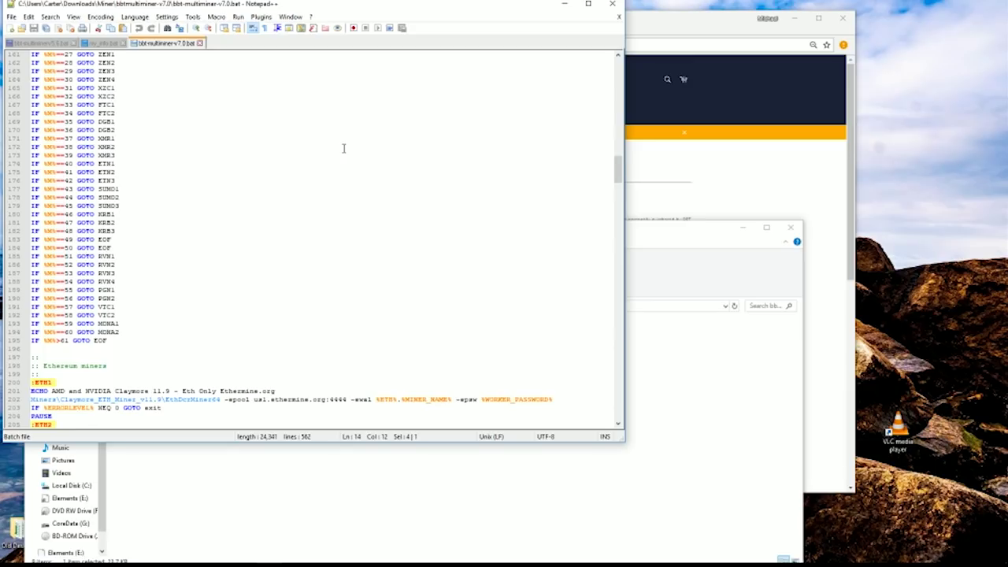
{"action": "scroll", "coordinate": [343, 148], "scroll_direction": "down", "scroll_amount": 17}
{"action": "scroll", "coordinate": [343, 148], "scroll_direction": "down", "scroll_amount": 20}
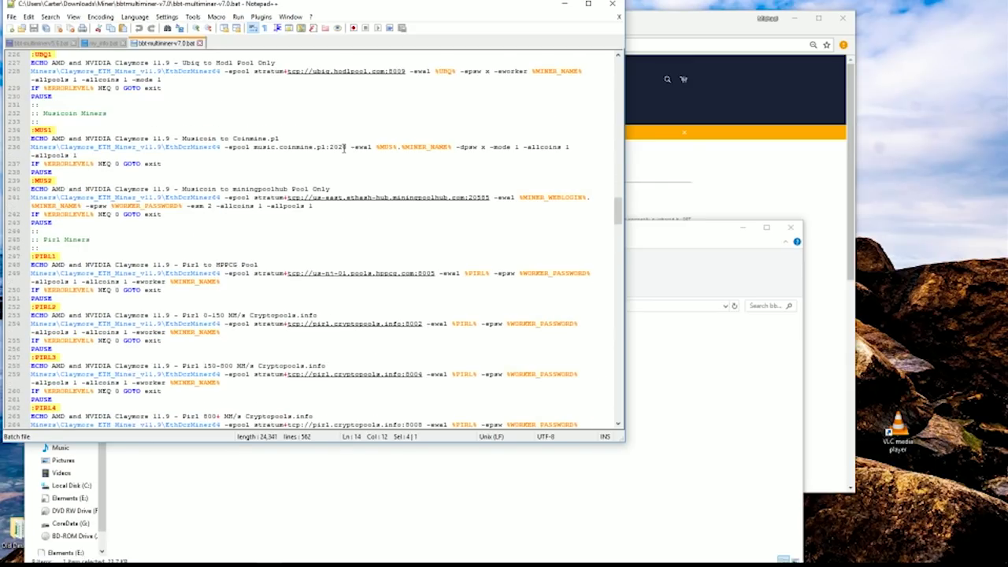
{"action": "scroll", "coordinate": [340, 148], "scroll_direction": "down", "scroll_amount": 20}
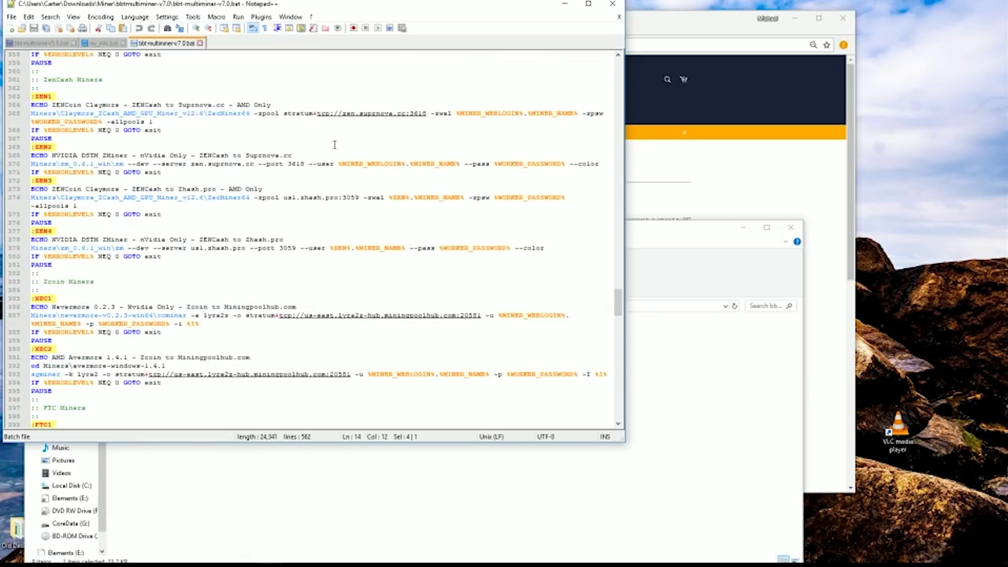
{"action": "scroll", "coordinate": [334, 145], "scroll_direction": "up", "scroll_amount": 20}
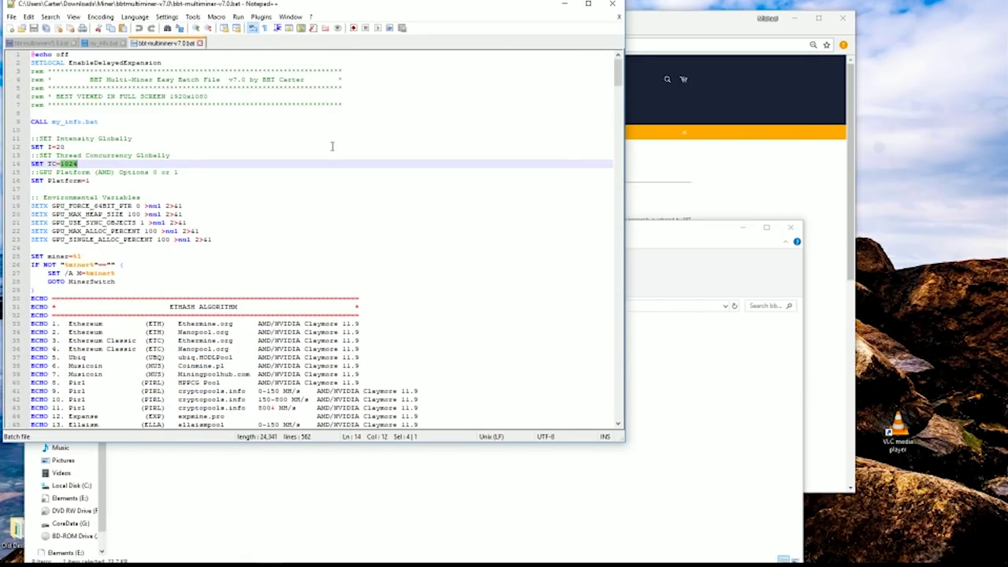
{"action": "left_click", "coordinate": [411, 108]}
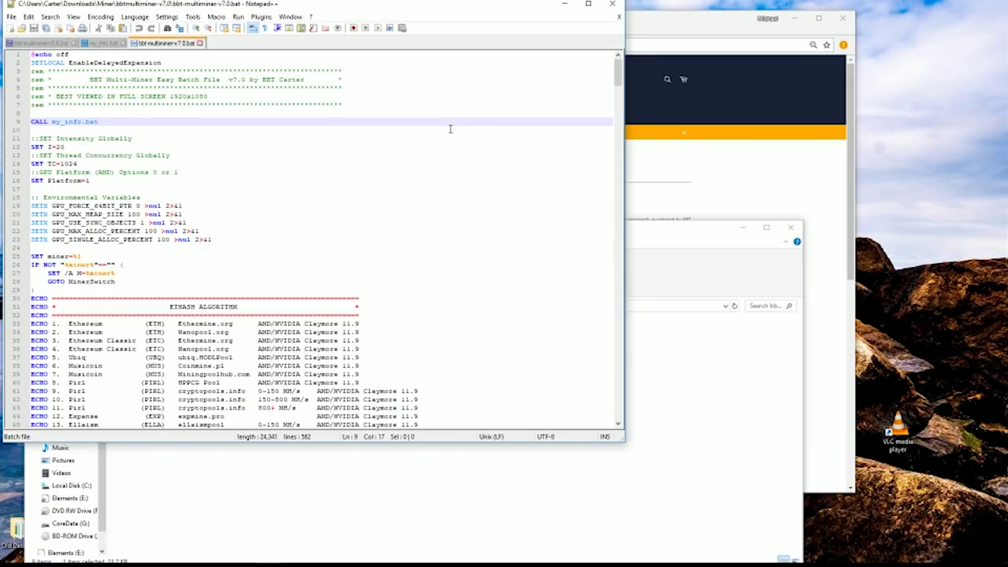
{"action": "double_click", "coordinate": [328, 324]}
{"action": "left_click", "coordinate": [400, 325]}
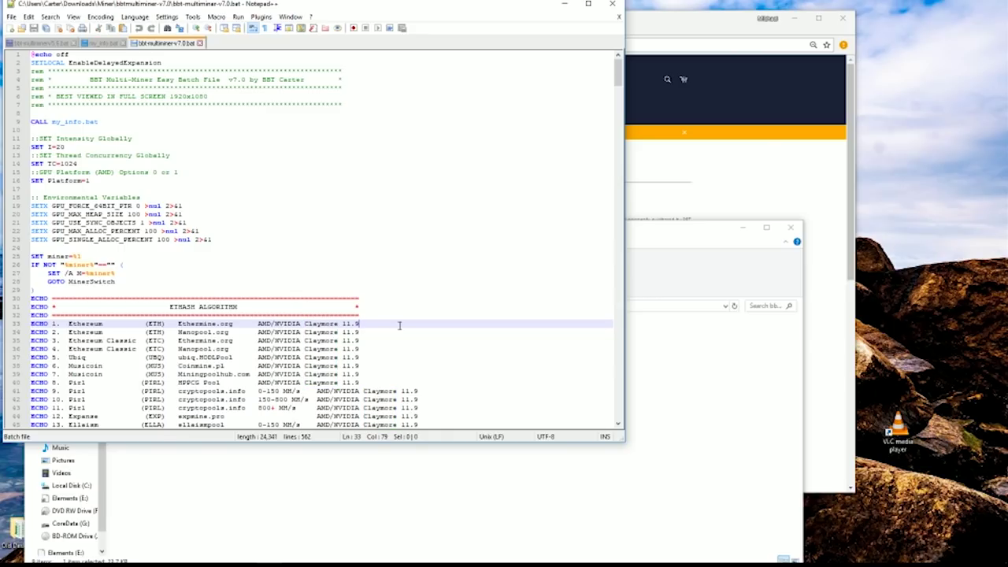
{"action": "scroll", "coordinate": [375, 292], "scroll_direction": "down", "scroll_amount": 20}
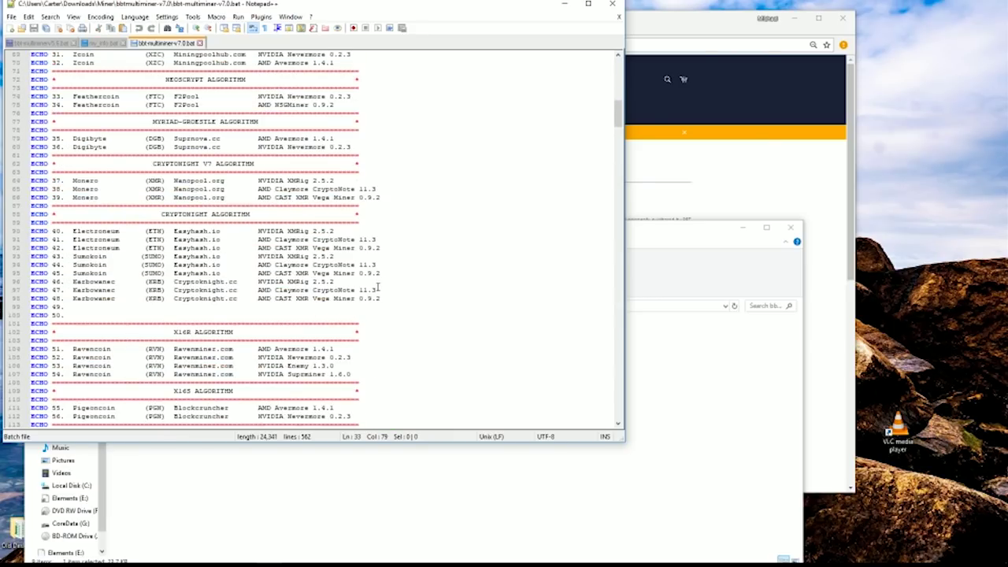
{"action": "scroll", "coordinate": [370, 285], "scroll_direction": "down", "scroll_amount": 17}
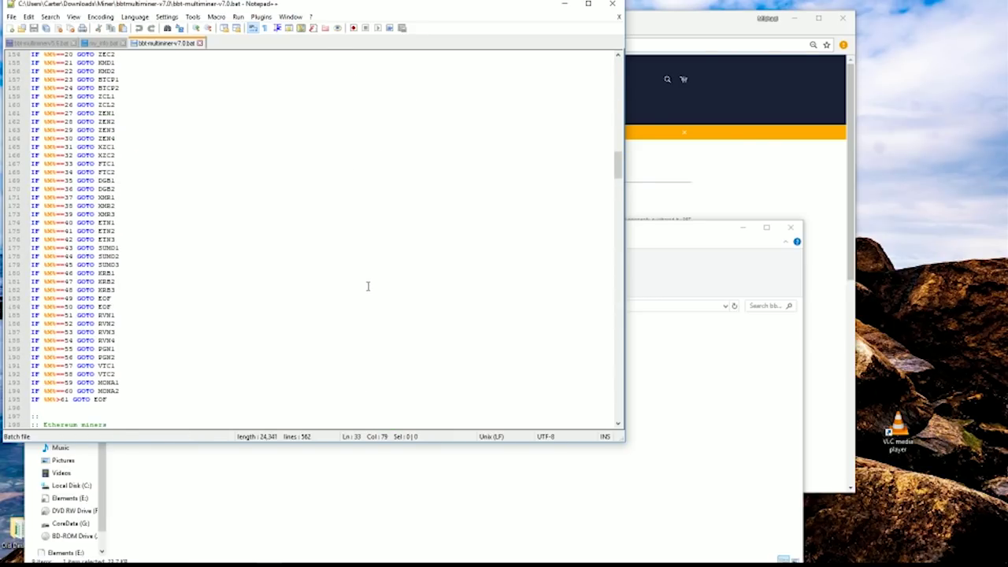
{"action": "scroll", "coordinate": [367, 284], "scroll_direction": "down", "scroll_amount": 11}
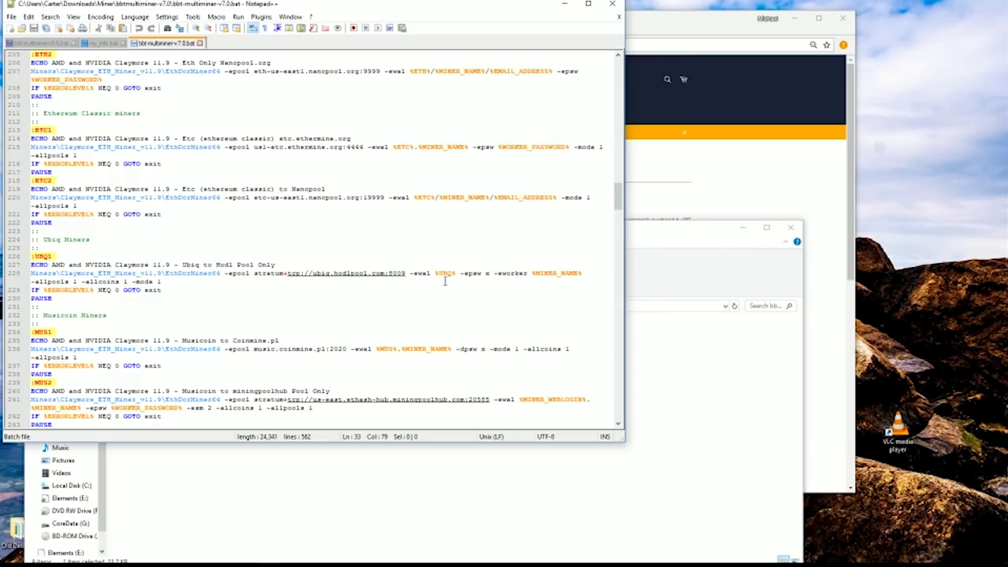
{"action": "scroll", "coordinate": [435, 282], "scroll_direction": "up", "scroll_amount": 17}
{"action": "scroll", "coordinate": [435, 283], "scroll_direction": "up", "scroll_amount": 20}
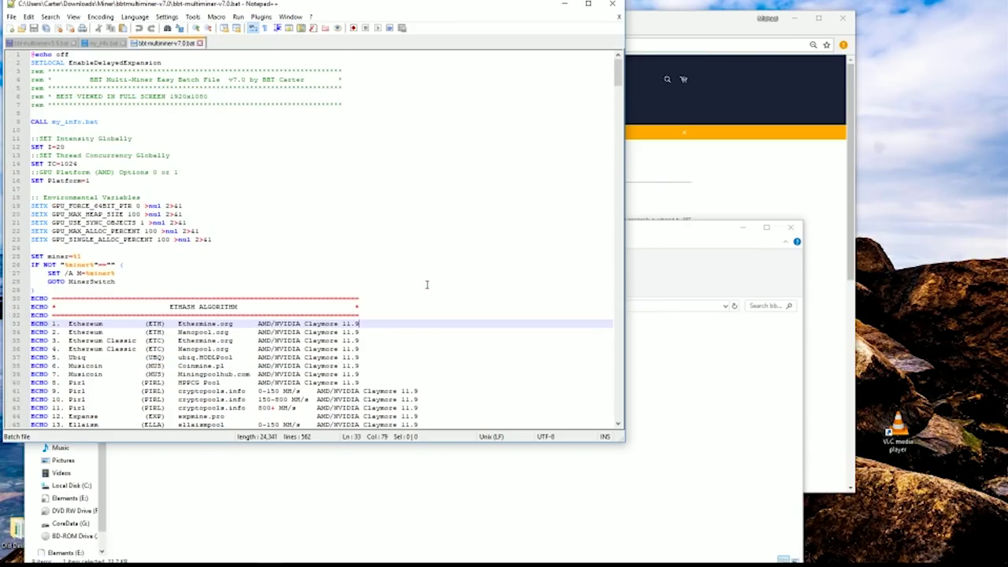